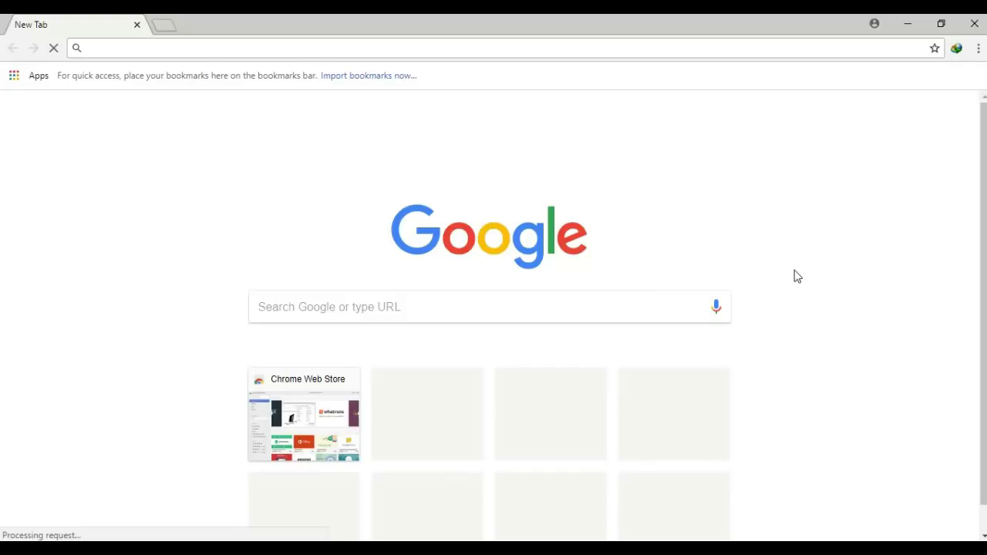
Load scholarship.gov.in in Chrome to reach the National Scholarship Portal 2018-19 home page
click(188, 53)
text(scholarship.gov.in)
key(BackSpace)
text(n)
key(Return)
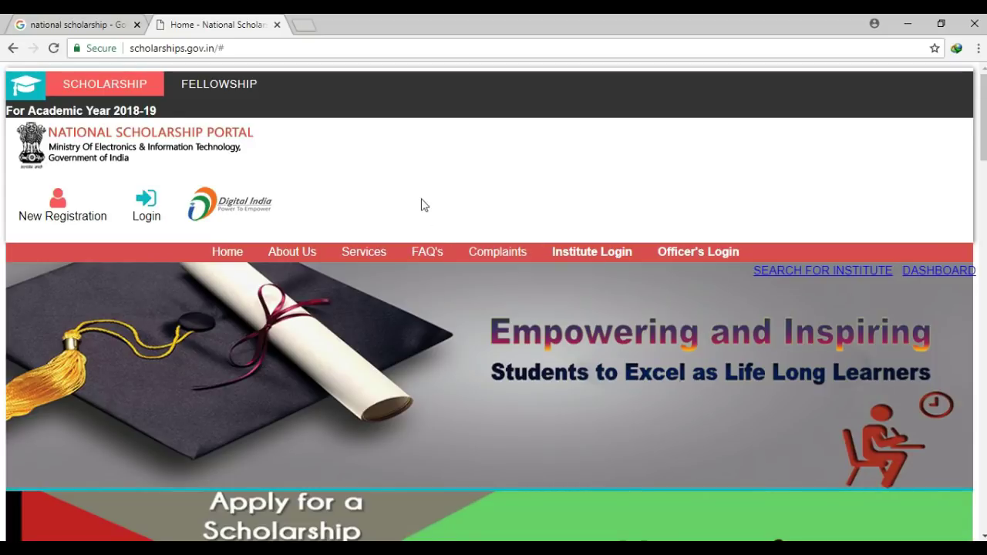
Scroll through the registration guidelines and continue to the 2018-19 Fresh Registration form
drag(10, 175, 119, 244)
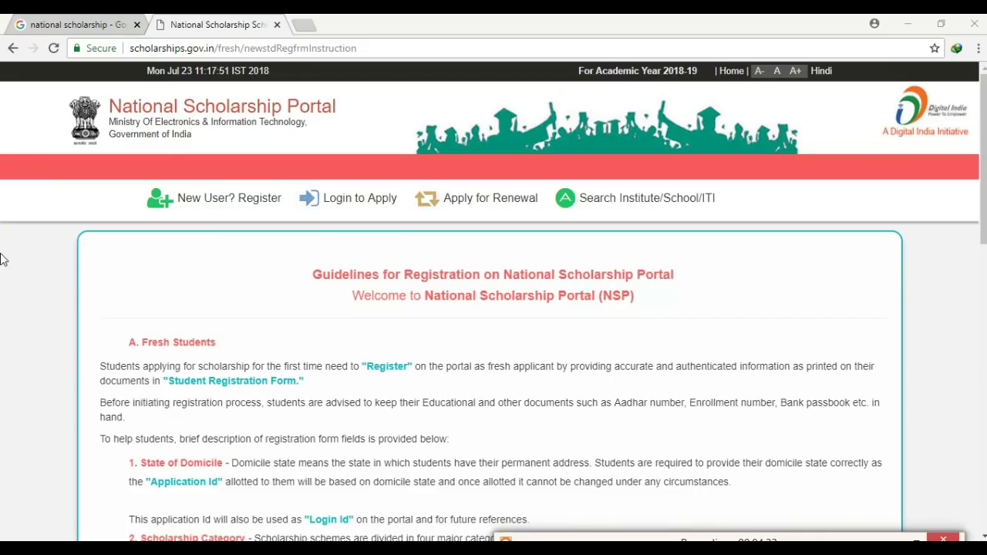
scroll(498, 301, down, 12)
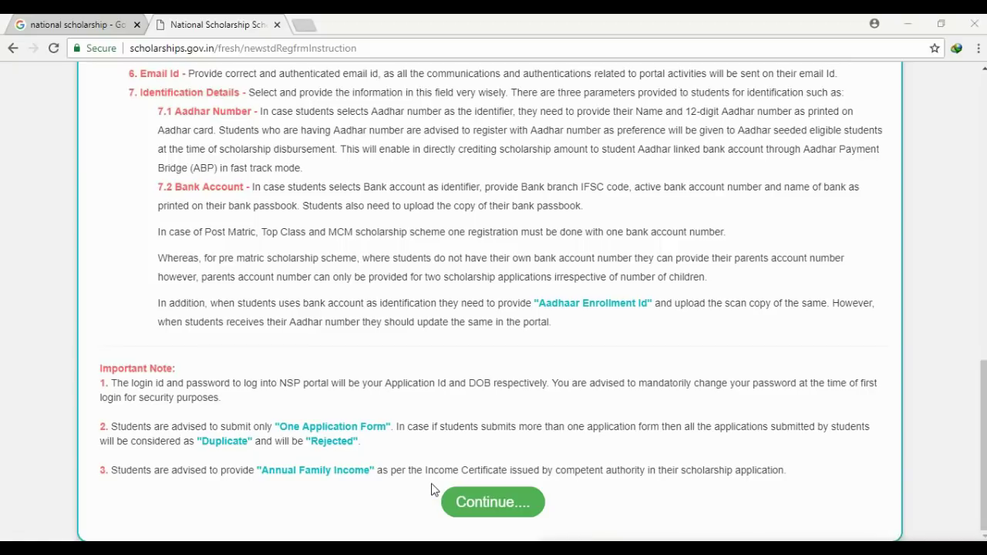
drag(431, 483, 552, 524)
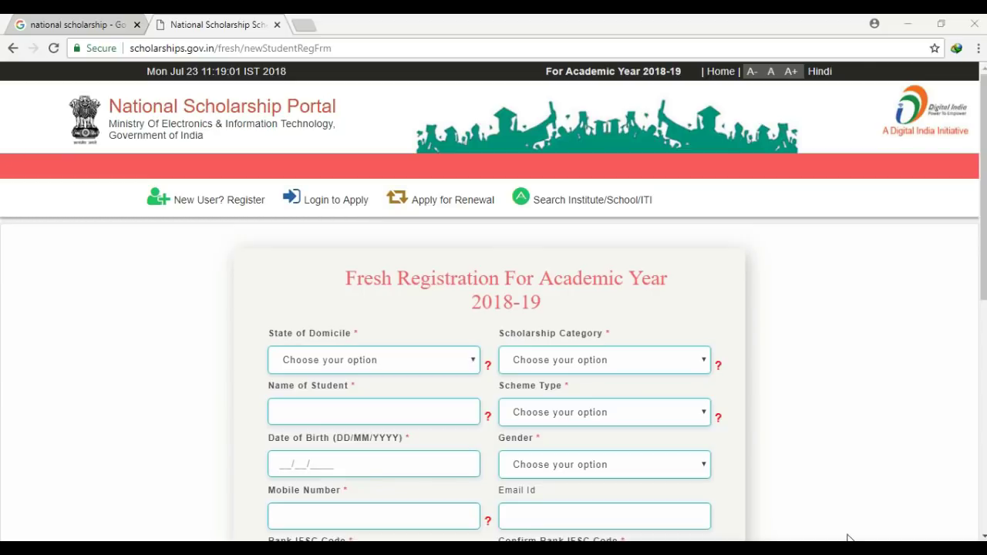
Set State of Domicile to WEST BENGAL and Scholarship Category to Pre Matric
mouse_move(254, 332)
mouse_down()
mouse_move(463, 403)
mouse_move(487, 391)
mouse_up()
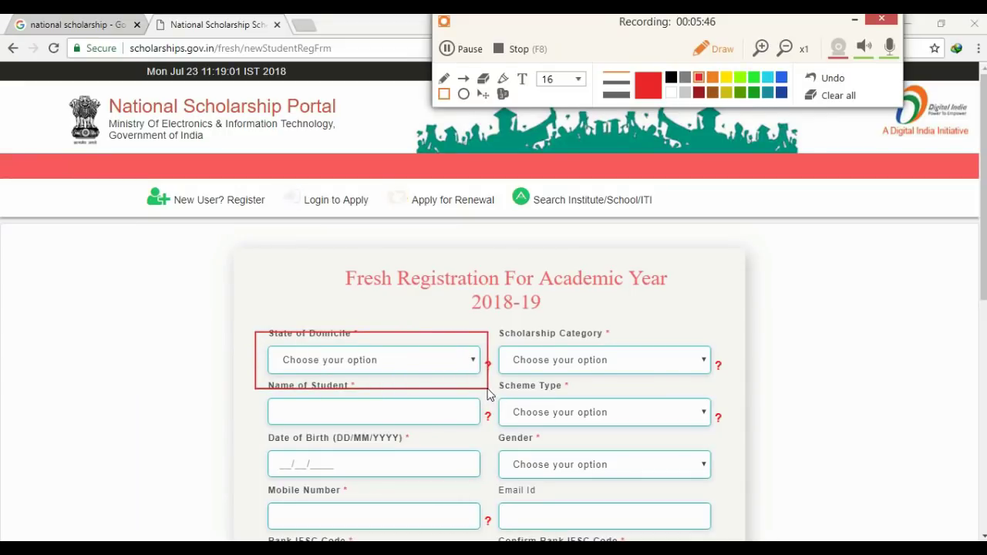
click(834, 94)
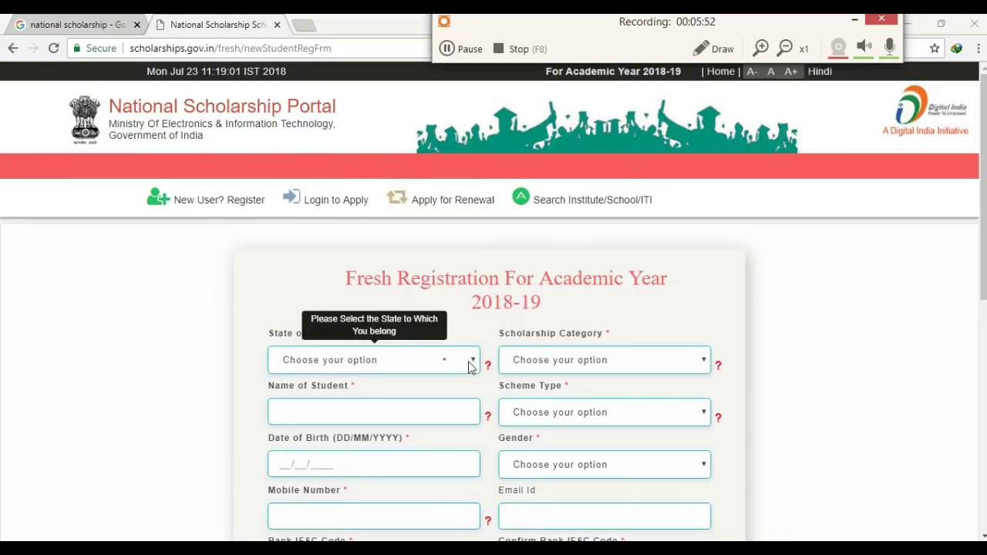
click(468, 367)
scroll(366, 232, down, 3)
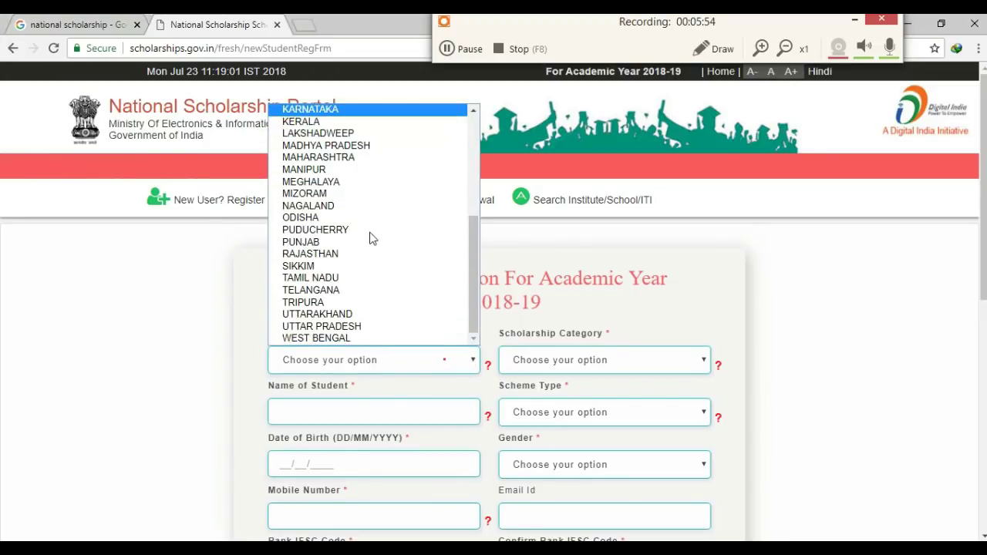
click(356, 340)
mouse_move(488, 333)
mouse_down()
mouse_move(493, 362)
mouse_move(672, 394)
mouse_move(728, 391)
mouse_up()
click(606, 363)
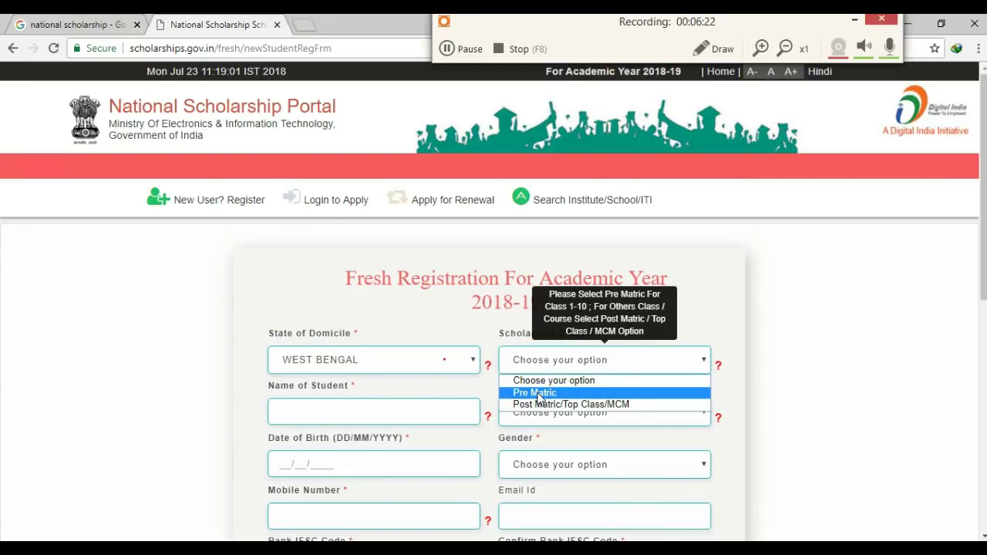
click(537, 393)
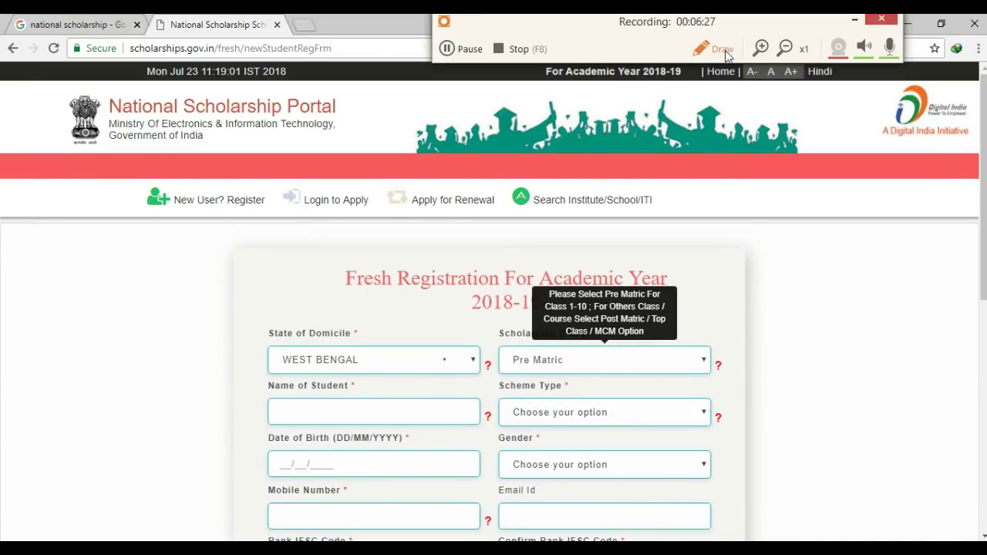
Enter the student's name and set Scheme Type to Scholarship Scheme
click(725, 53)
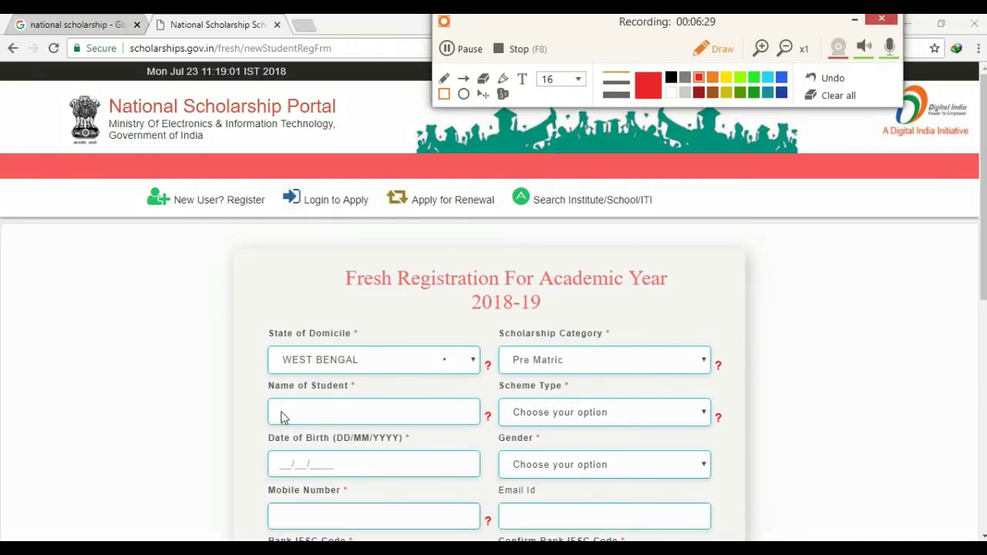
mouse_move(267, 392)
mouse_down()
mouse_move(404, 438)
mouse_move(485, 437)
mouse_up()
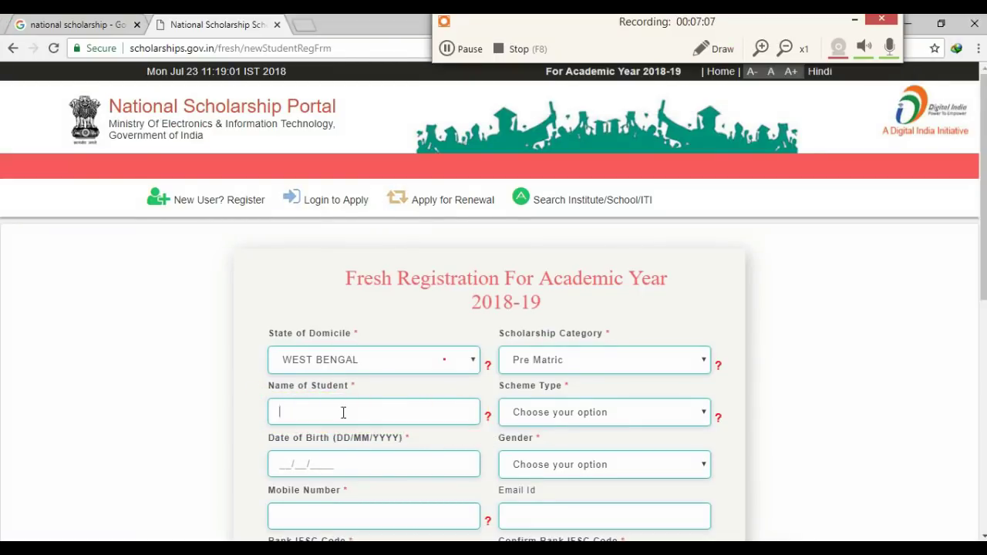
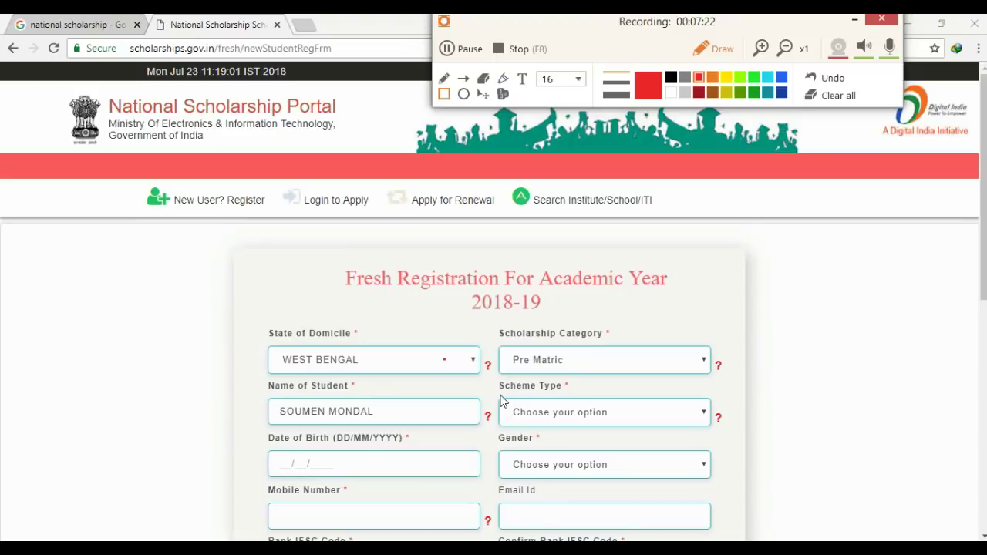
mouse_move(488, 396)
mouse_down()
mouse_move(609, 447)
mouse_move(736, 443)
mouse_up()
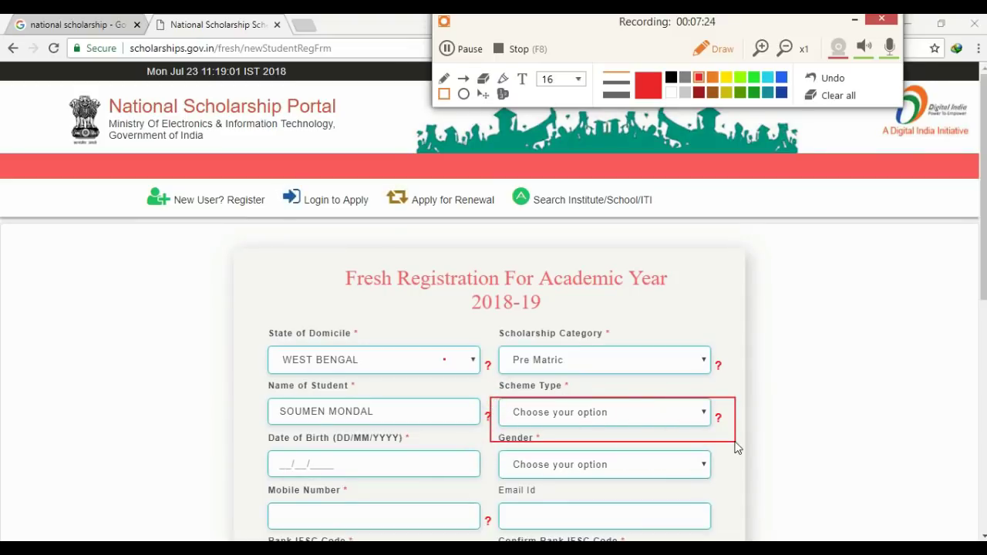
click(604, 411)
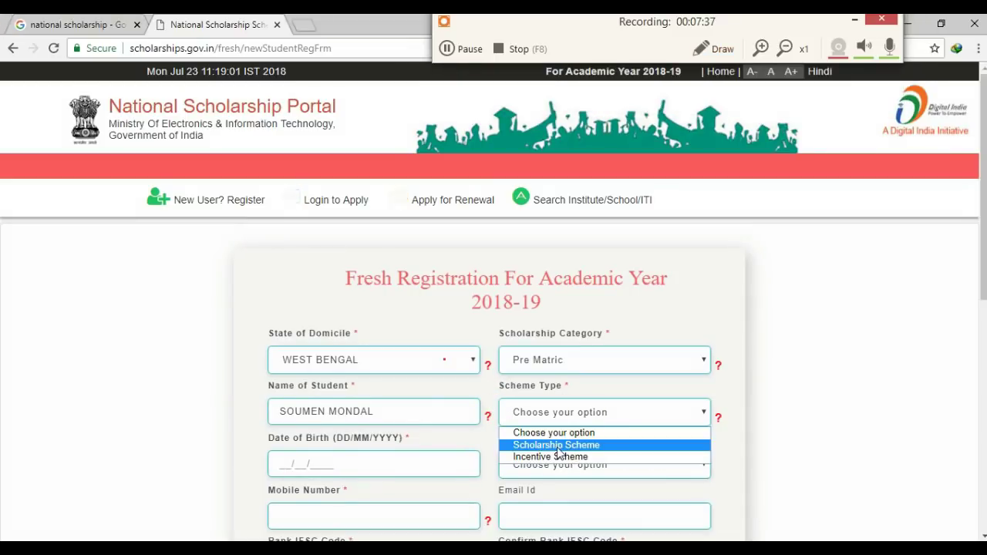
click(558, 447)
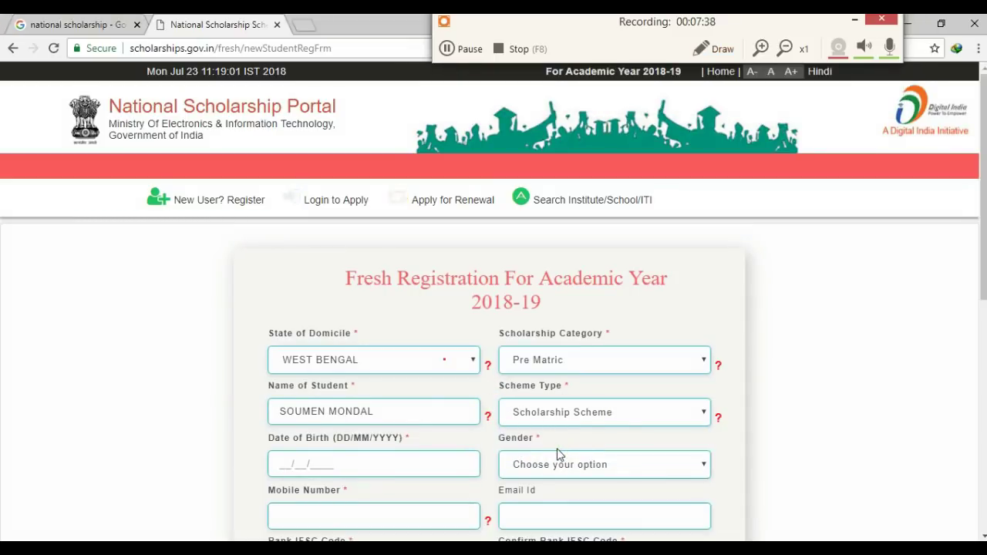
scroll(388, 445, down, 1)
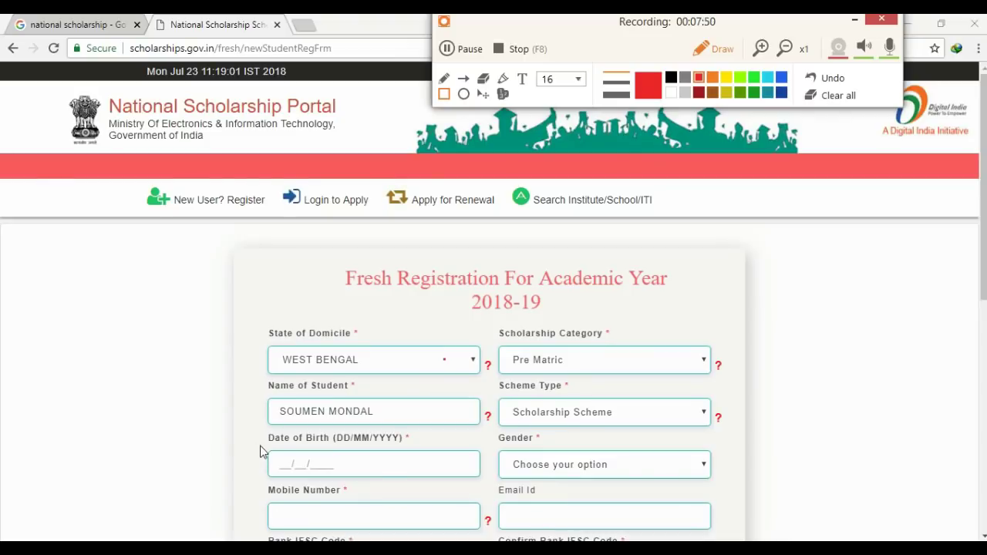
drag(259, 446, 496, 484)
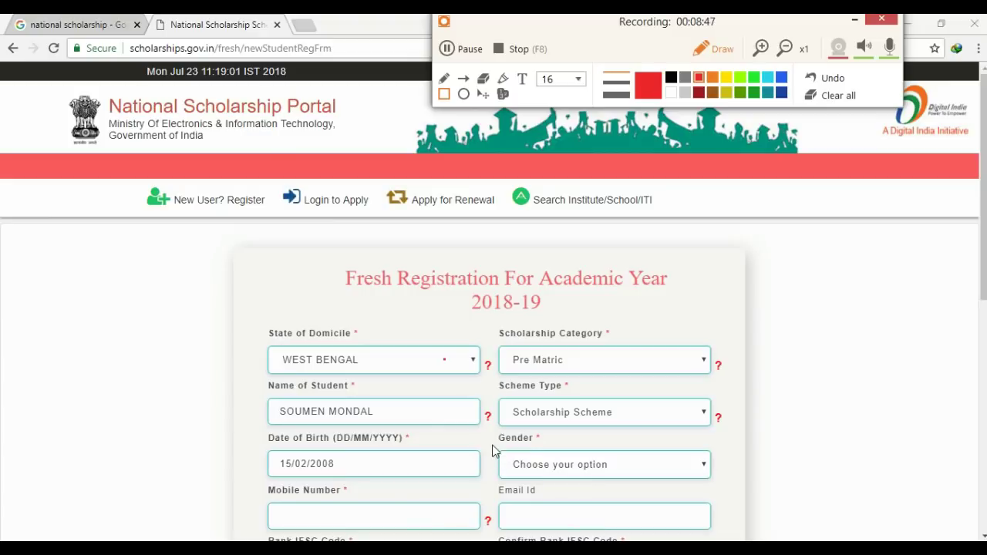
mouse_move(494, 451)
mouse_down()
mouse_move(671, 498)
mouse_move(711, 498)
mouse_up()
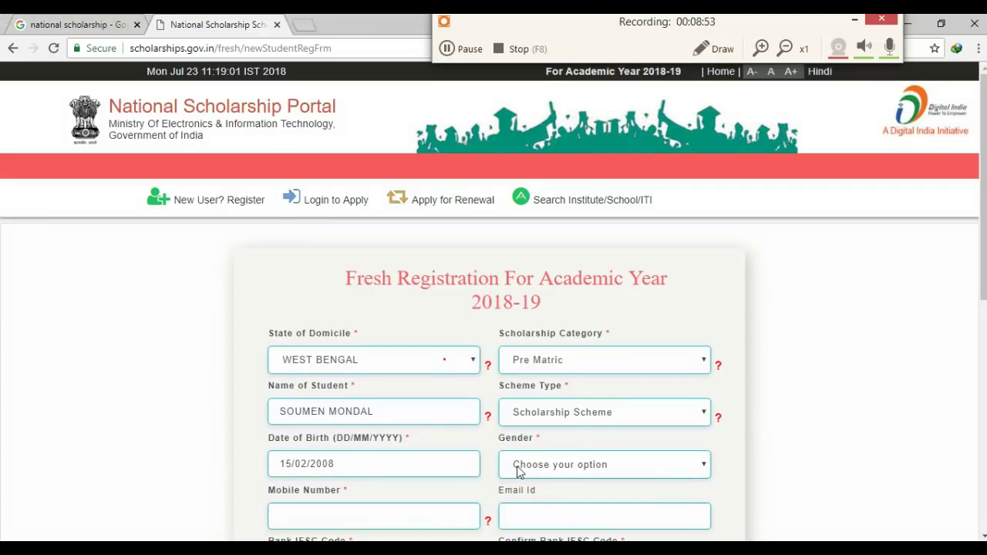
click(521, 468)
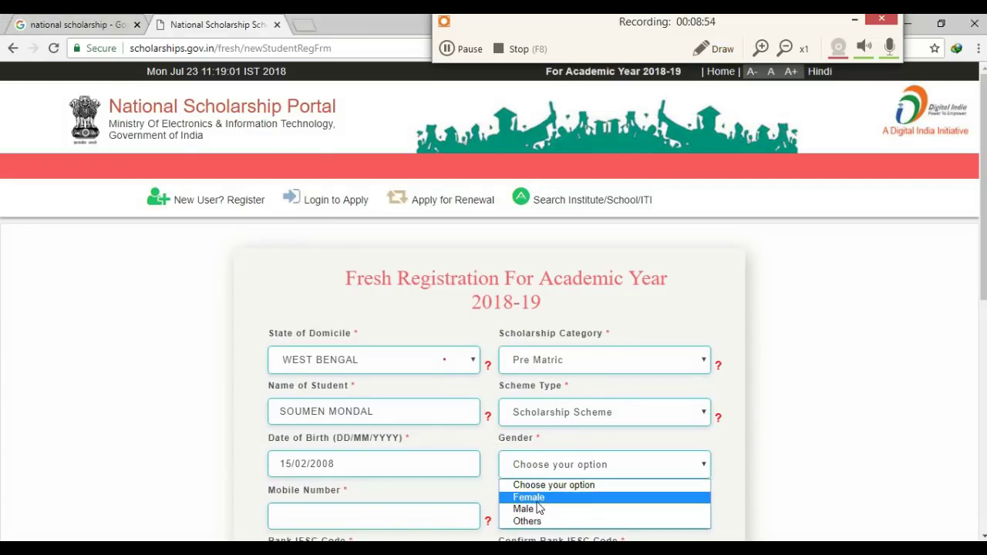
click(536, 508)
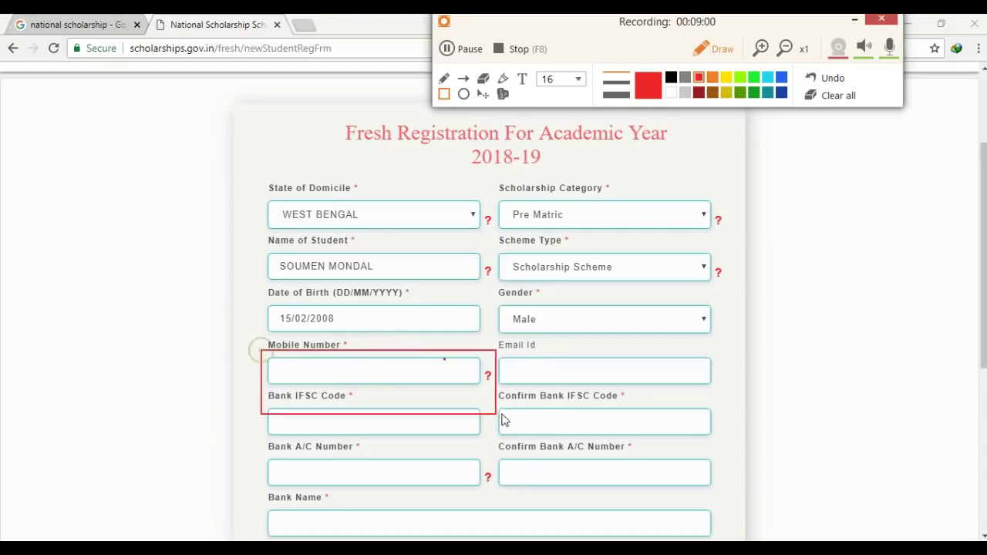
Enter the student's mobile number
drag(502, 418, 484, 406)
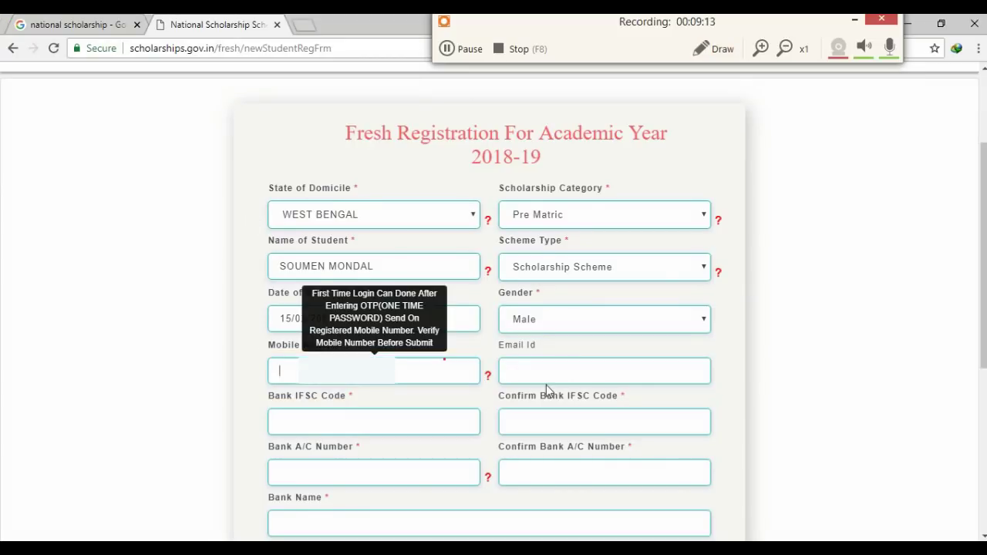
text(897)
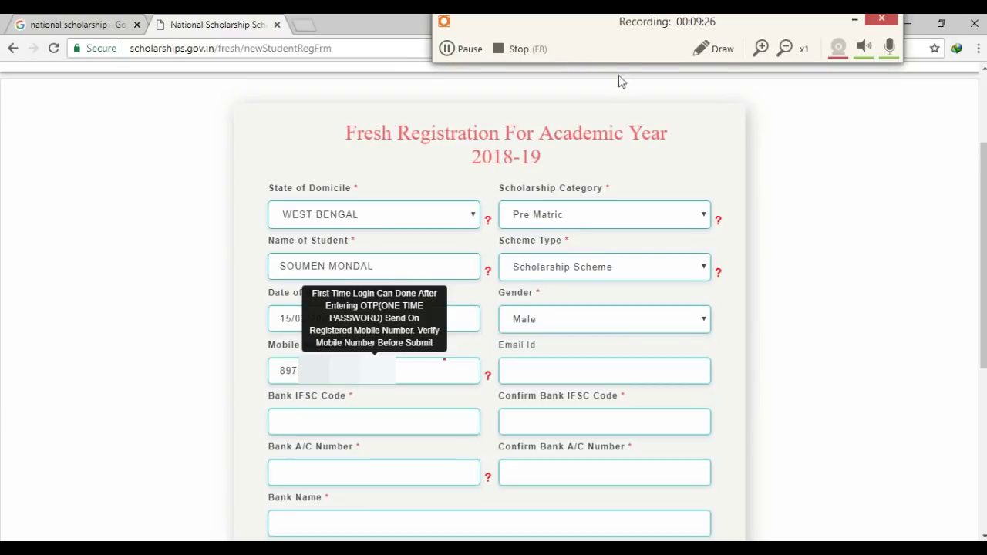
click(716, 48)
Enter and confirm the bank IFSC code and account number, showing STATE BANK OF INDIA
drag(264, 409, 480, 437)
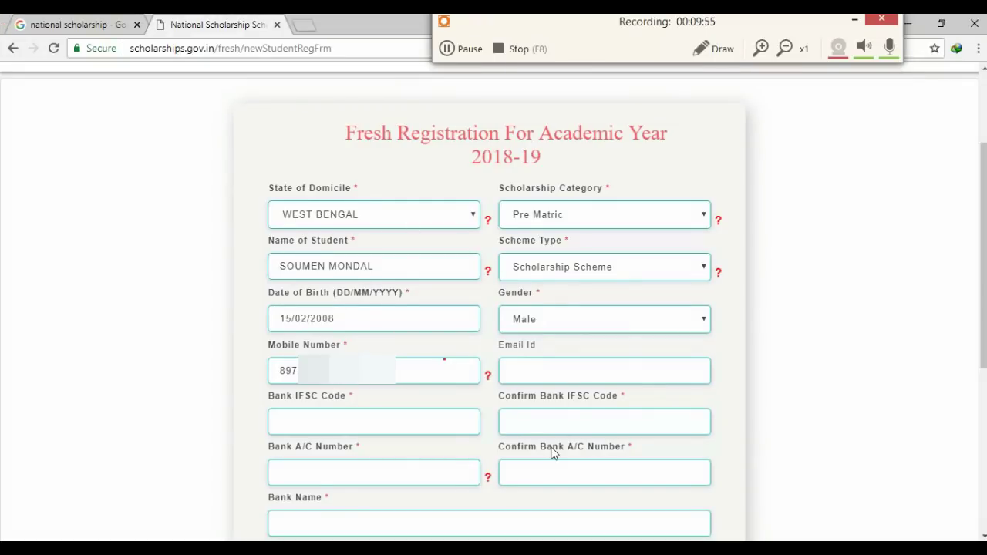
text(SBIN)
key(Tab)
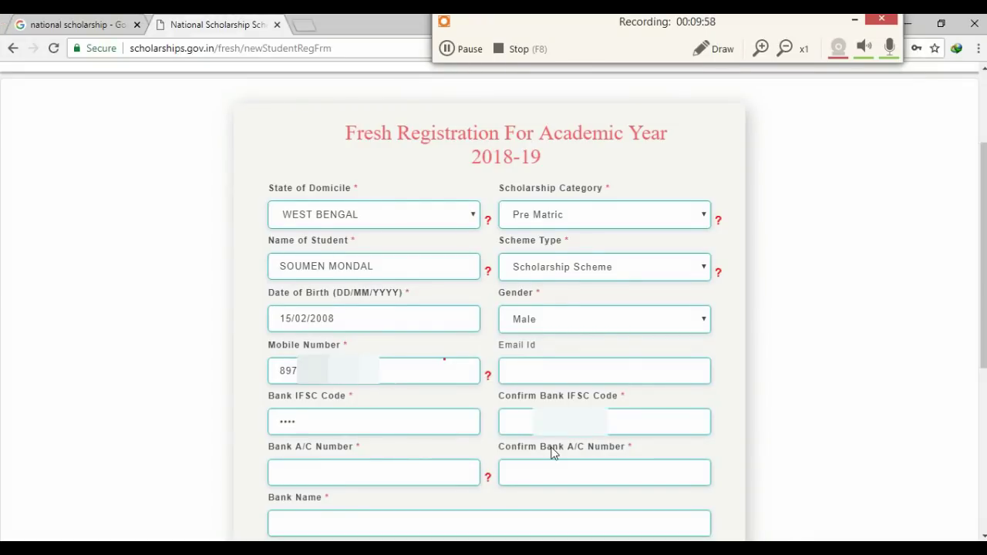
text(000)
text(BIN)
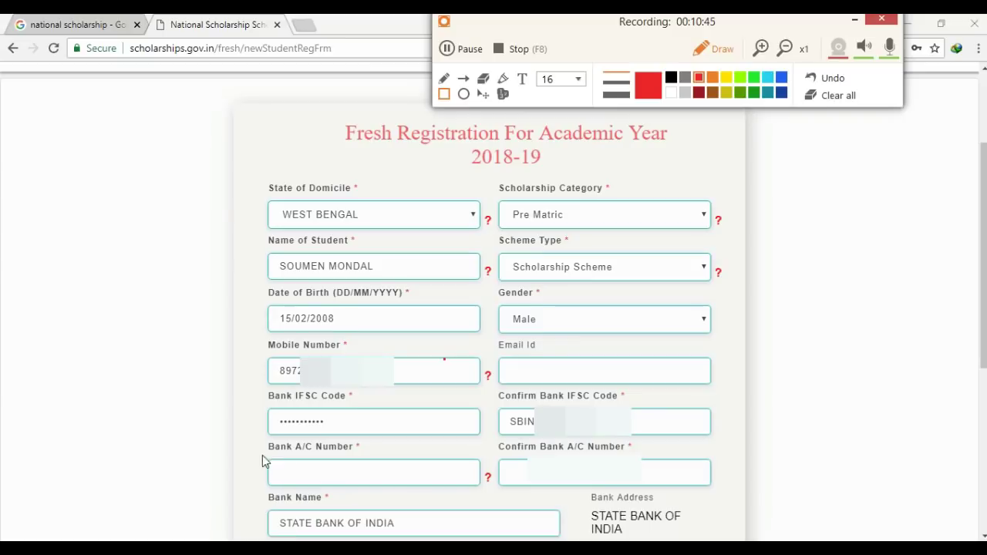
mouse_move(262, 455)
mouse_down()
mouse_move(418, 498)
mouse_move(484, 497)
mouse_up()
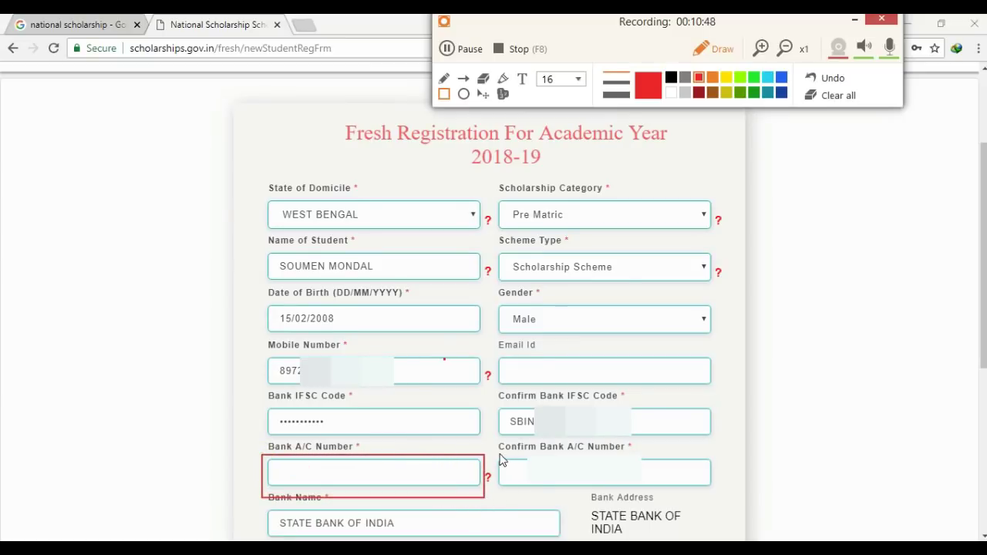
drag(502, 460, 521, 465)
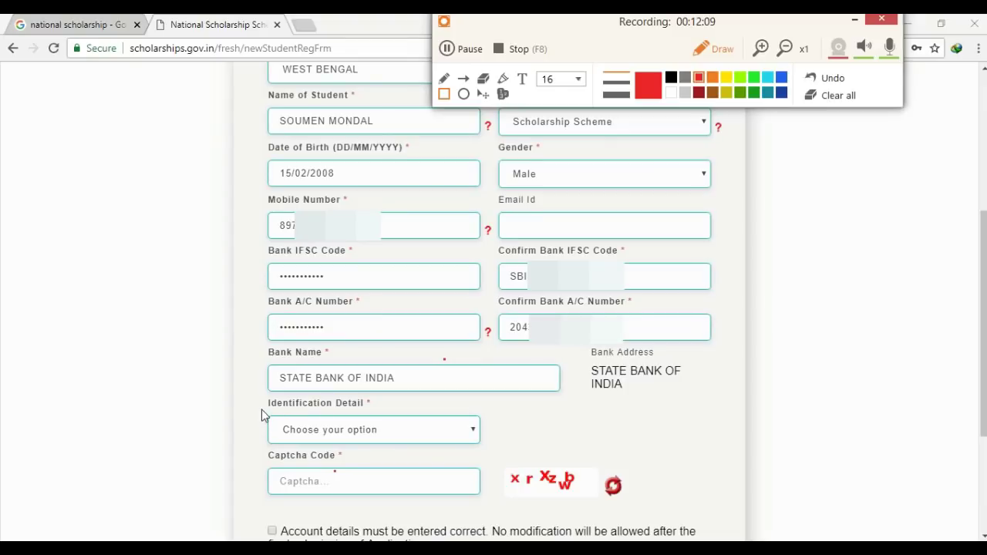
mouse_move(262, 410)
mouse_down()
mouse_move(333, 430)
mouse_move(462, 444)
mouse_up()
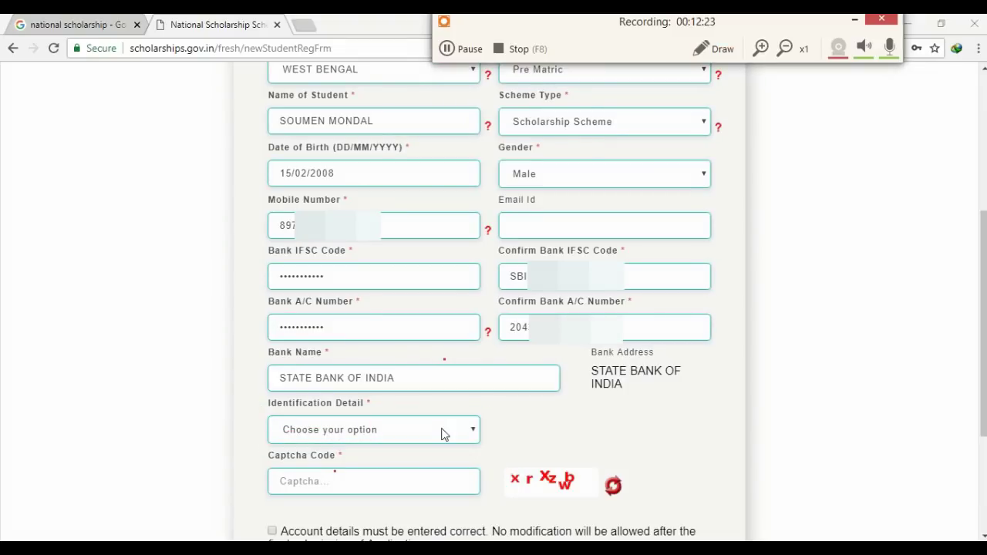
Choose Bank A/C Number as the Identification Detail, revealing the passbook upload field
click(442, 430)
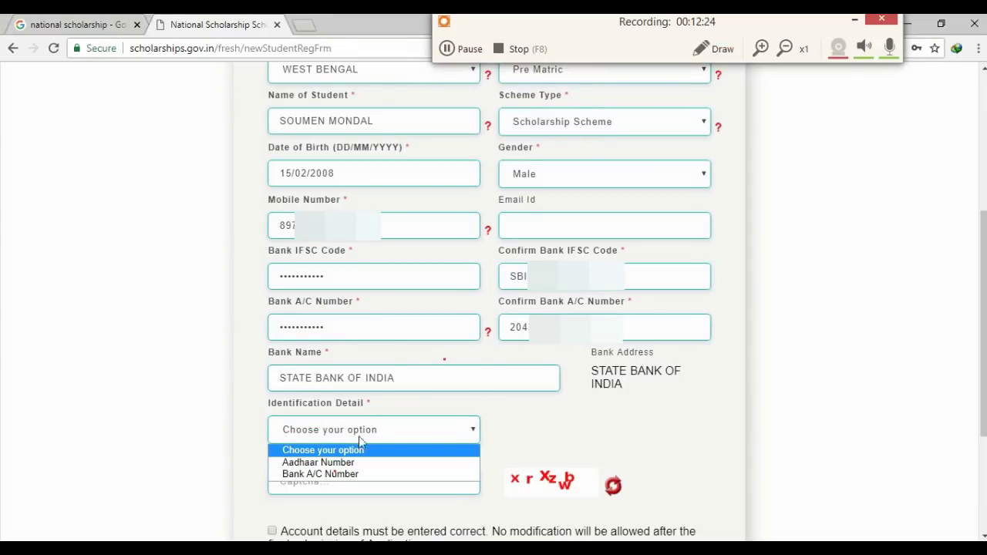
click(309, 475)
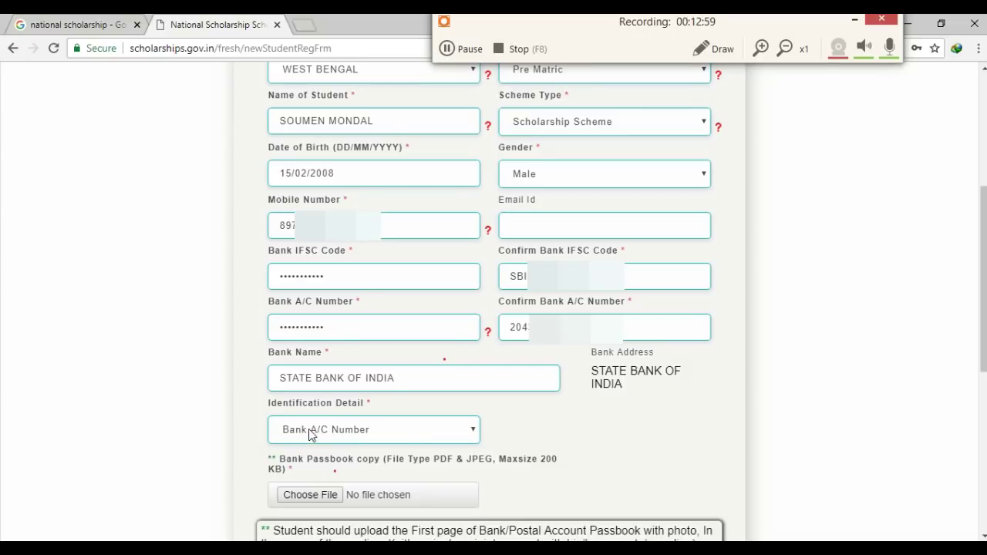
scroll(420, 436, down, 2)
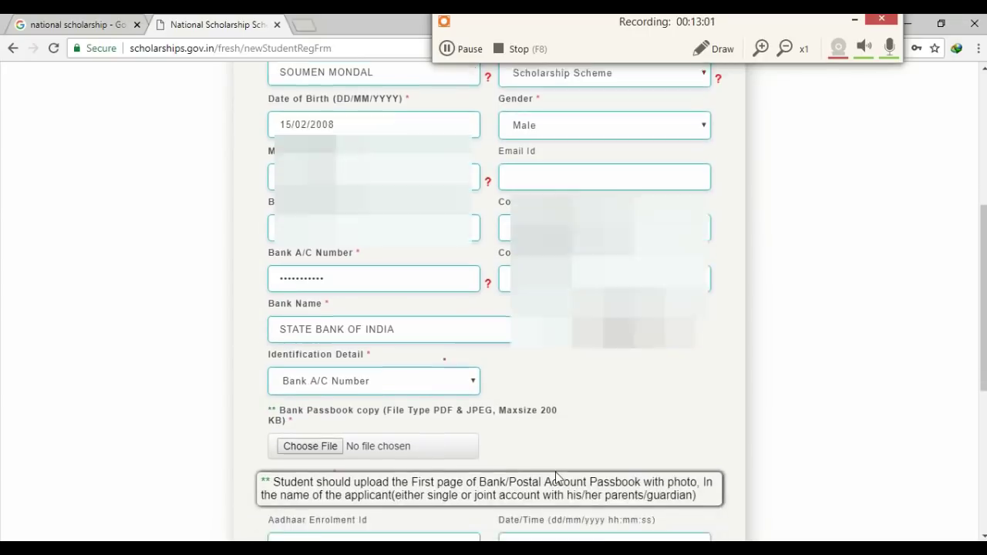
click(711, 50)
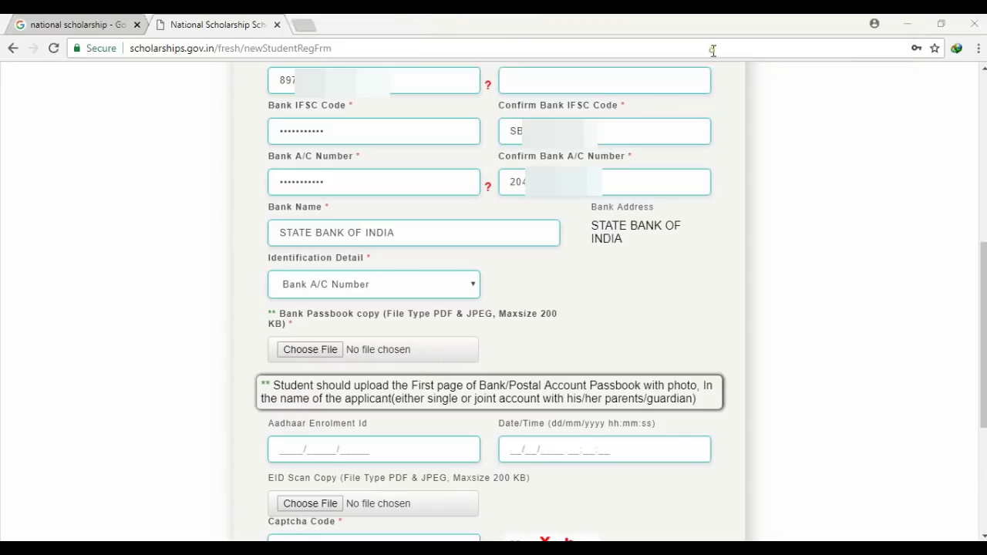
mouse_move(256, 316)
mouse_down()
mouse_move(433, 361)
mouse_move(558, 363)
mouse_up()
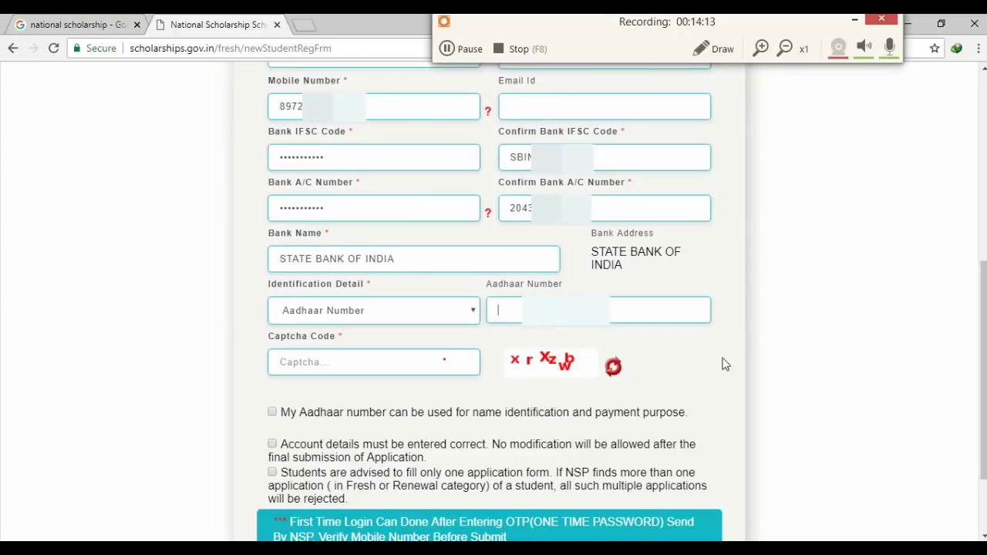
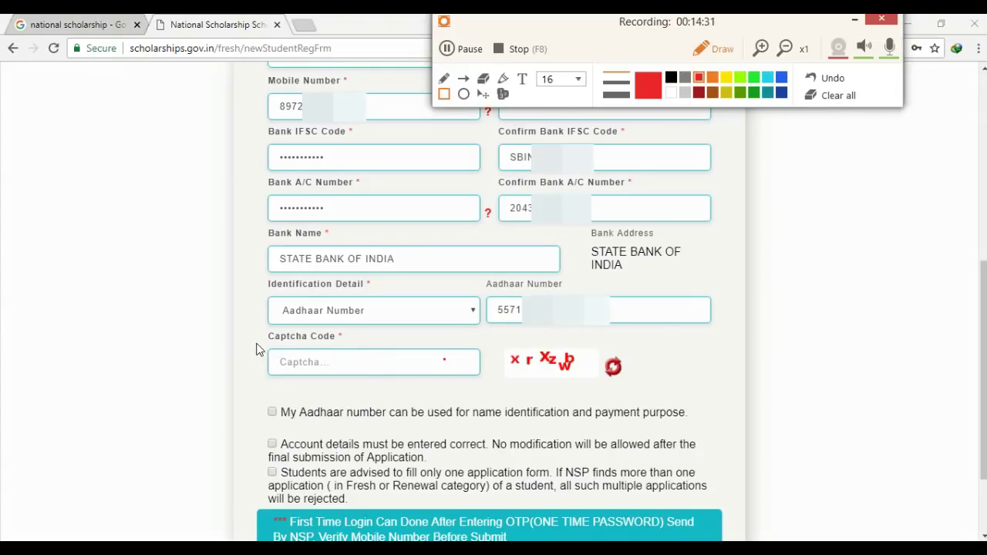
Enter the student's Aadhaar number as the identification detail
mouse_move(255, 344)
mouse_down()
mouse_move(493, 390)
mouse_move(484, 385)
mouse_up()
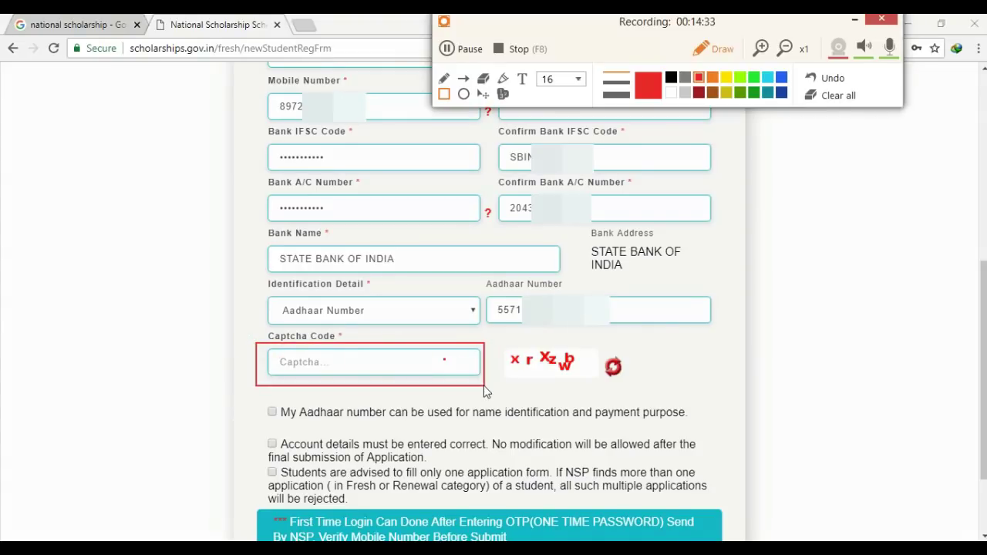
mouse_move(501, 343)
mouse_down()
mouse_move(603, 395)
mouse_move(600, 386)
mouse_up()
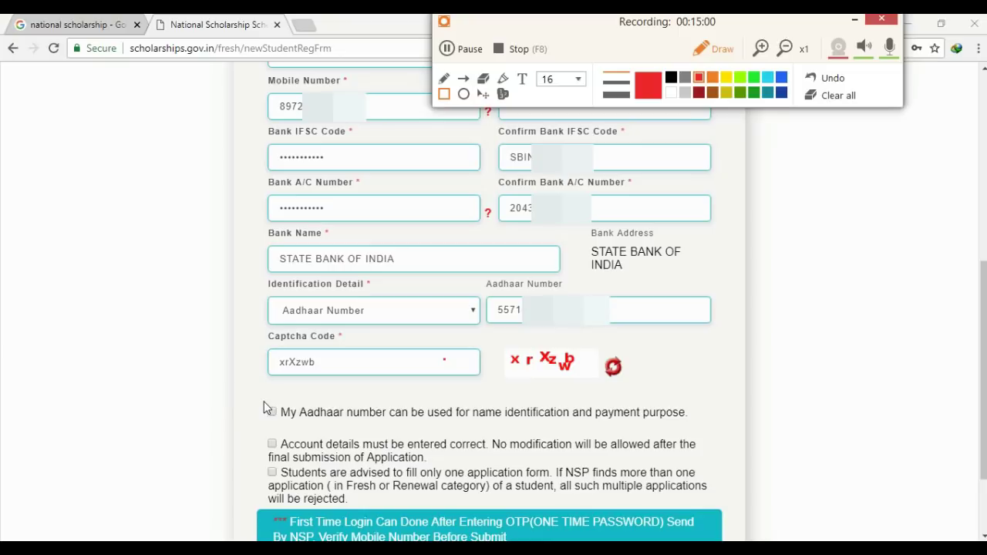
mouse_move(263, 400)
mouse_down()
mouse_move(281, 423)
mouse_move(276, 473)
mouse_move(287, 479)
mouse_up()
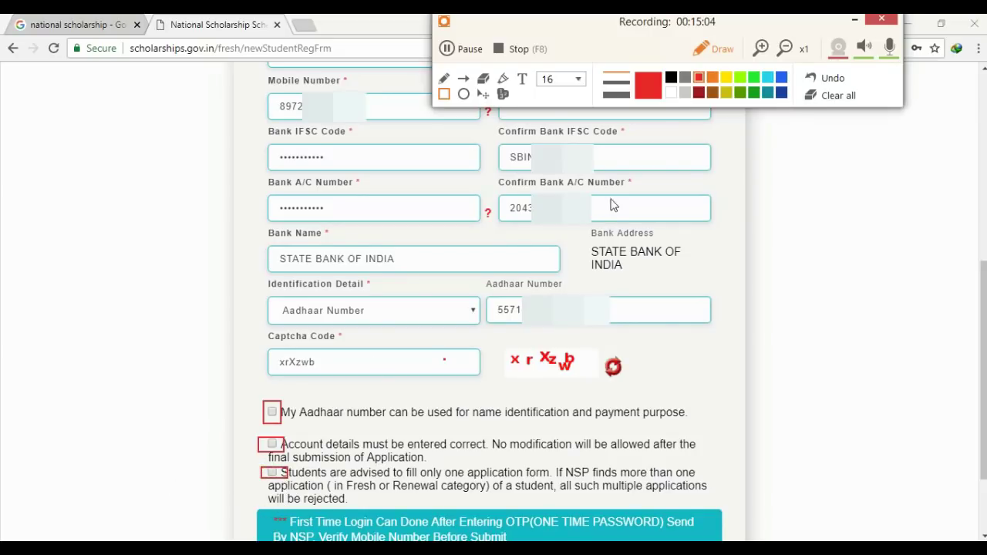
With the captcha entered and three declarations ticked, submit the registration
click(722, 49)
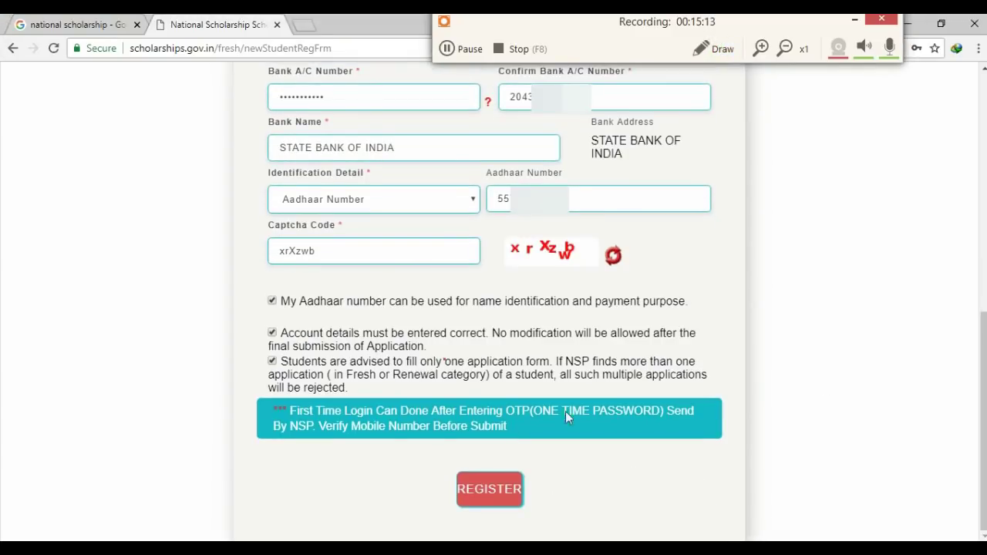
click(718, 49)
drag(447, 462, 510, 502)
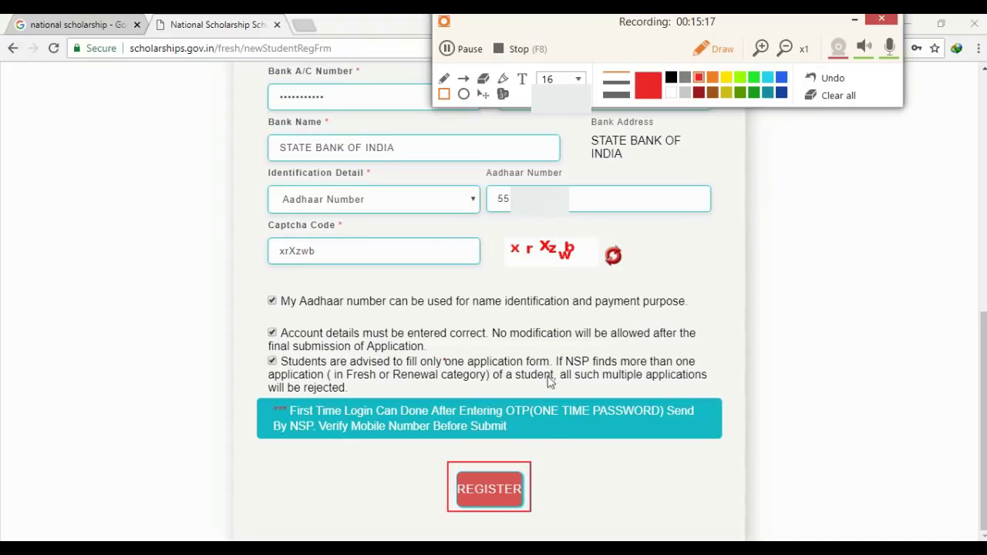
click(489, 490)
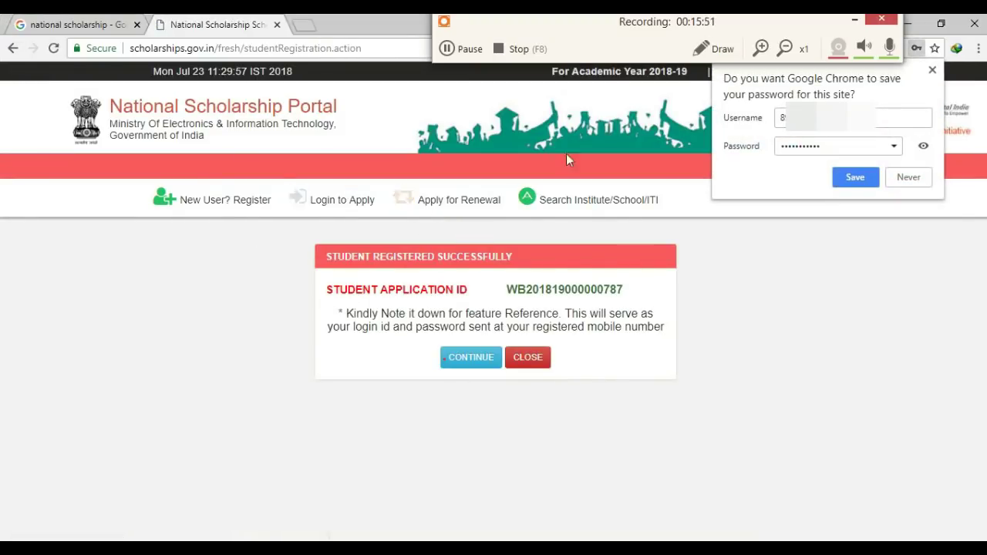
Decline Chrome's password save and select the new Student Application ID for copying
click(907, 178)
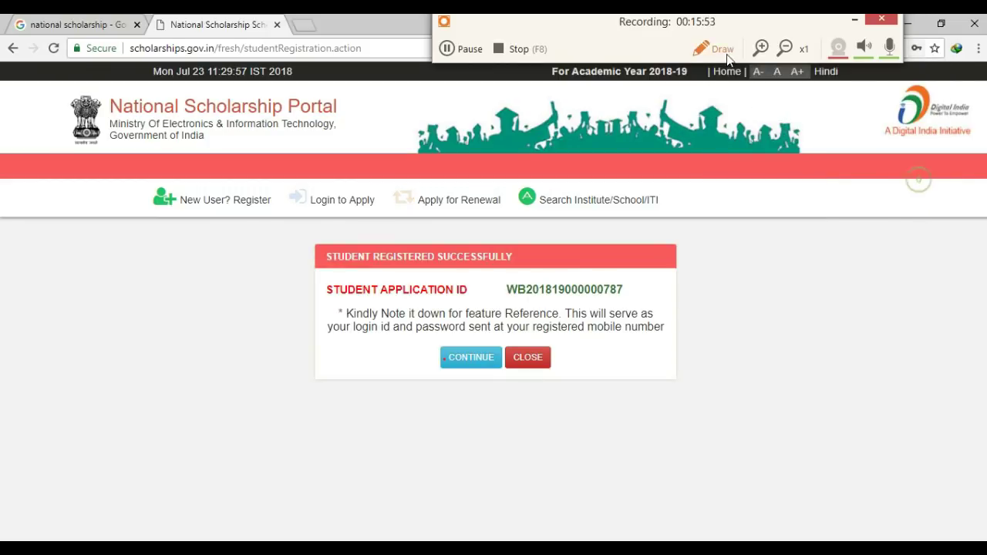
click(726, 50)
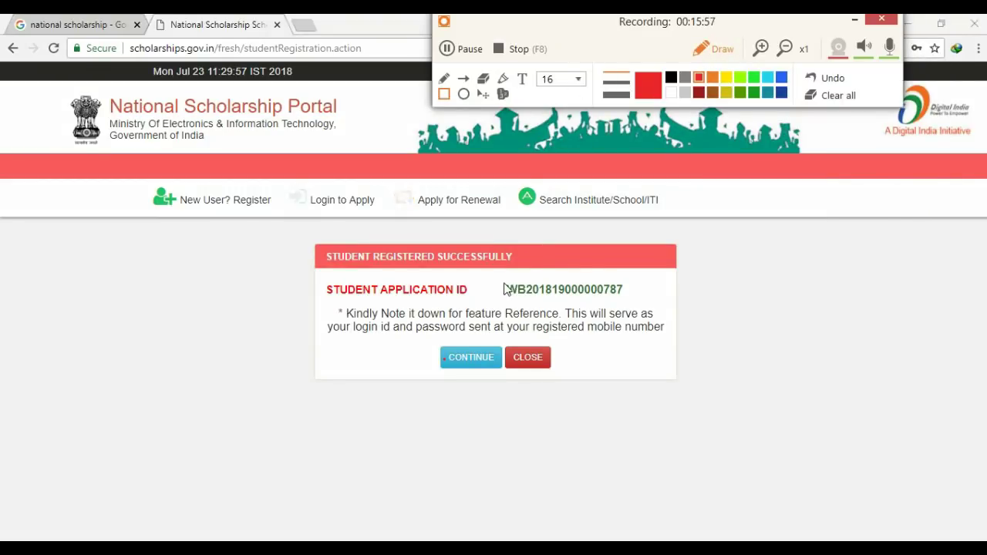
mouse_move(500, 279)
mouse_down()
mouse_move(546, 299)
mouse_move(627, 302)
mouse_up()
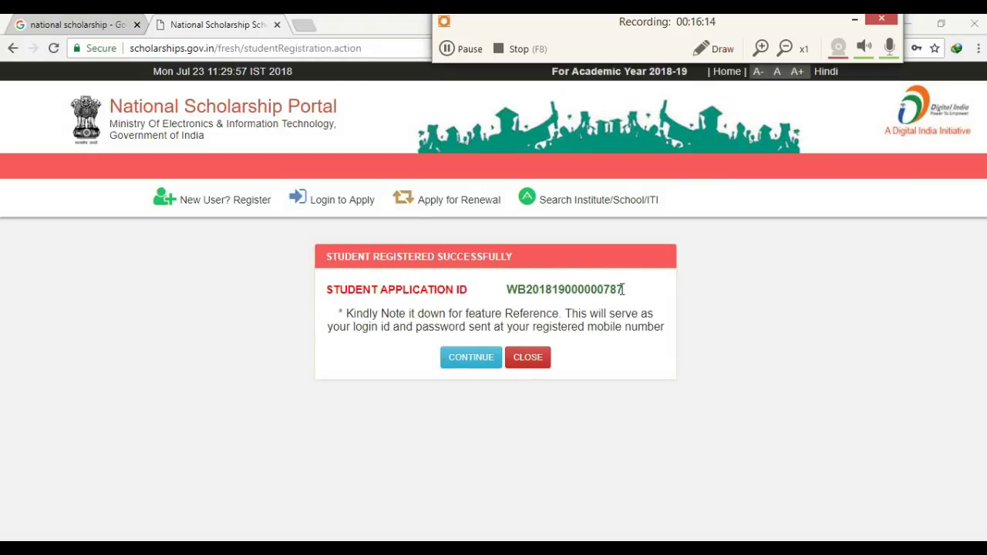
drag(623, 289, 505, 288)
key(ctrl+c)
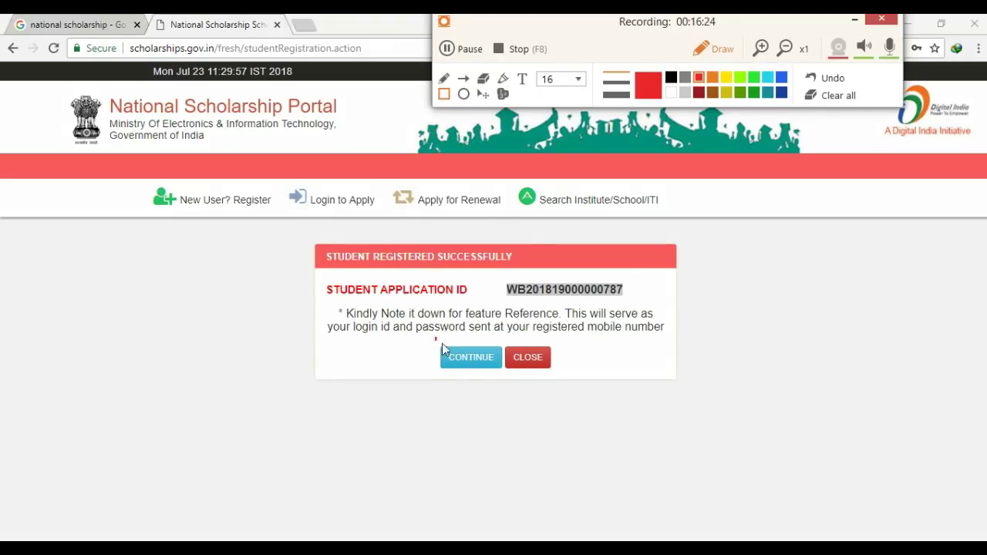
drag(442, 343, 504, 373)
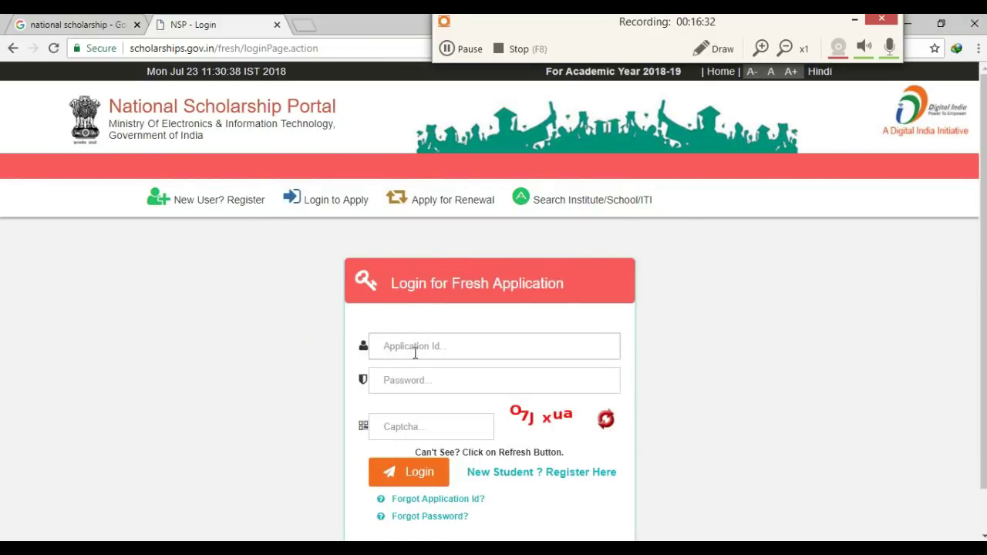
Paste the new Student Application ID into the fresh-application login form
click(409, 347)
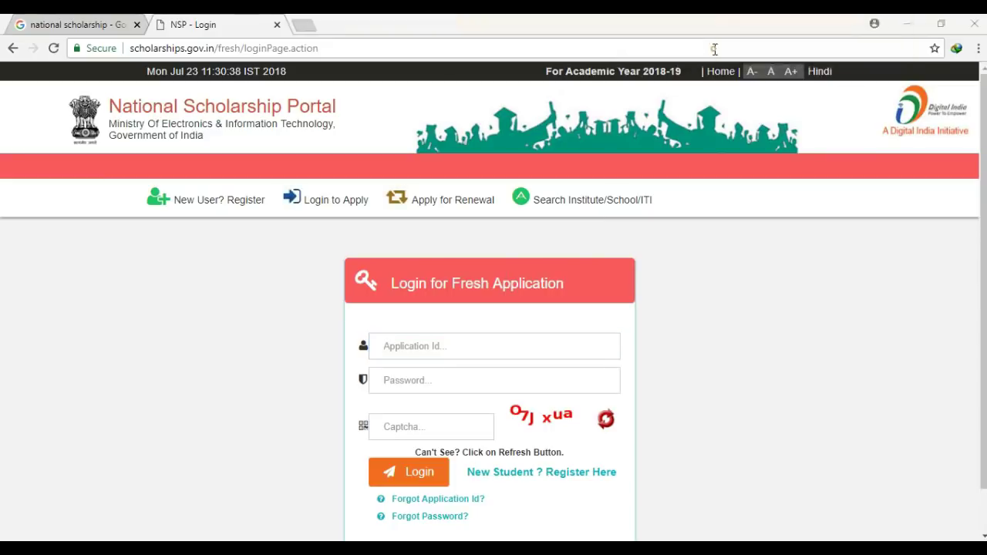
click(713, 49)
drag(367, 331, 607, 359)
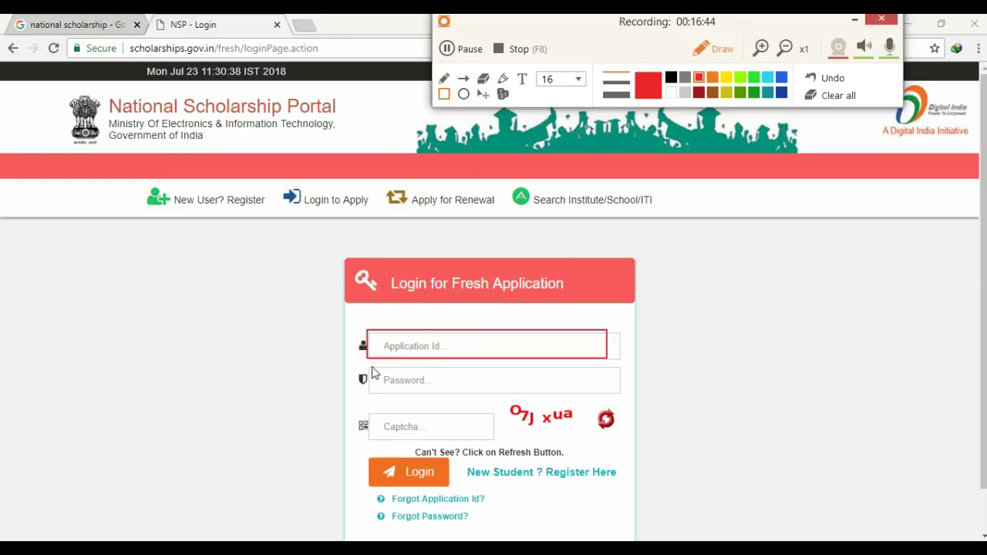
drag(370, 366, 613, 395)
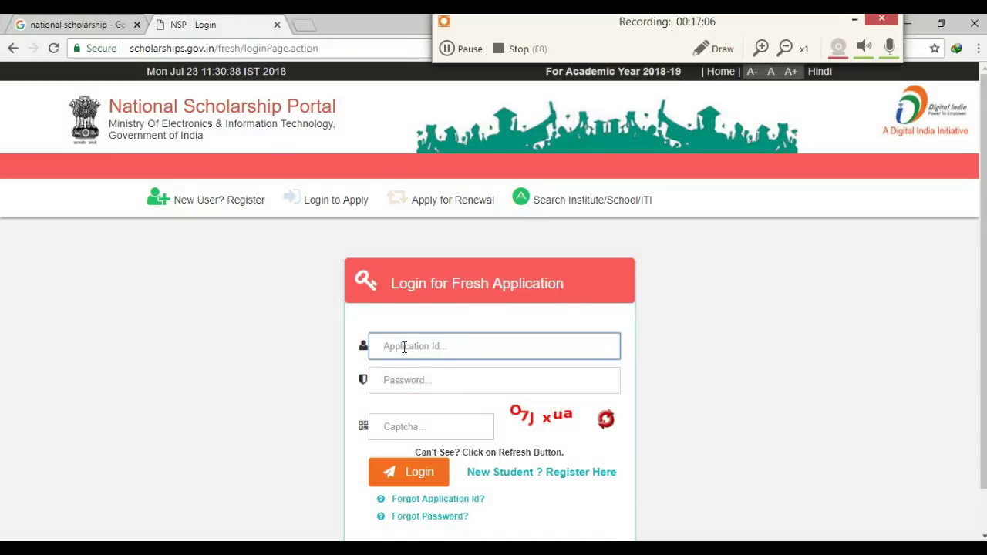
key(ctrl+v)
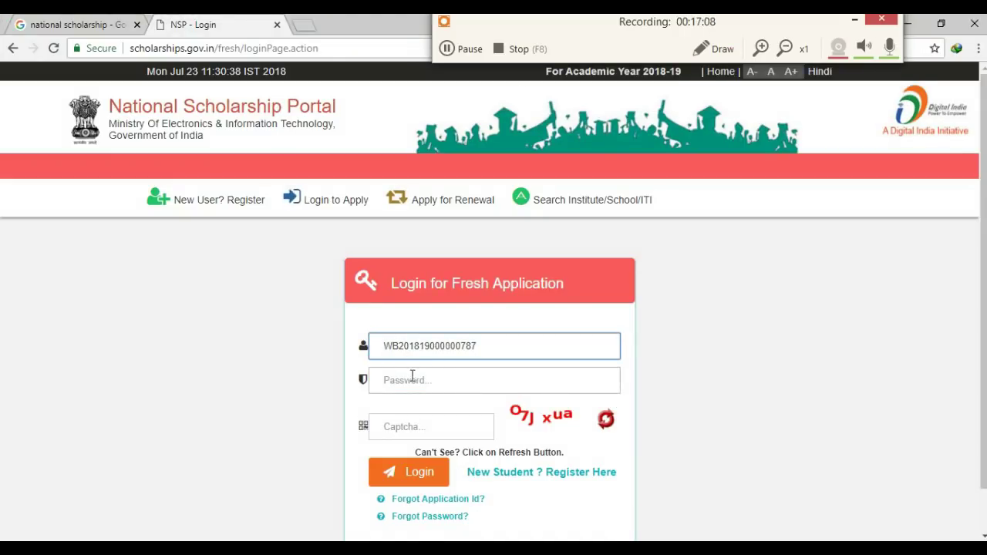
Enter the password and captcha and log in, drawing an incorrect-captcha alert
click(384, 346)
click(409, 387)
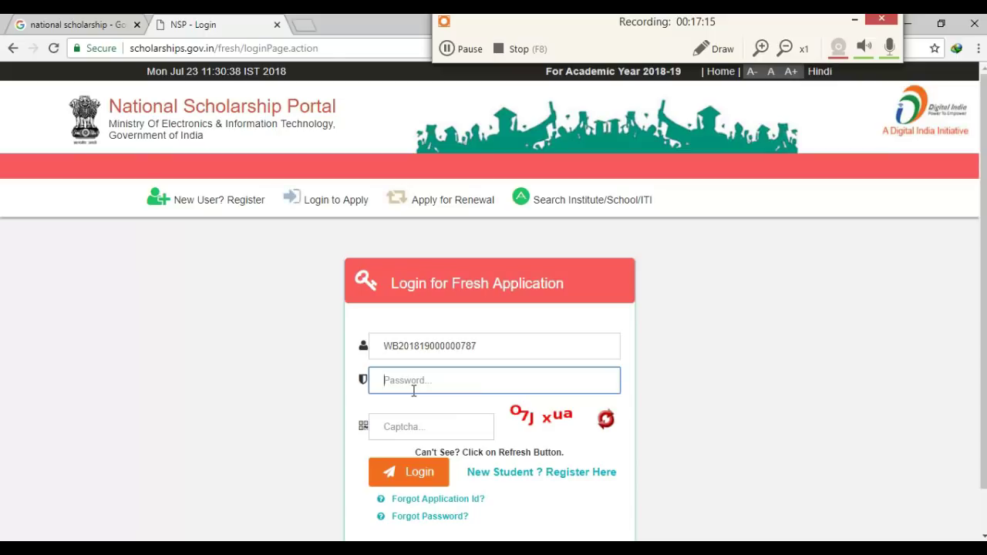
text(••)
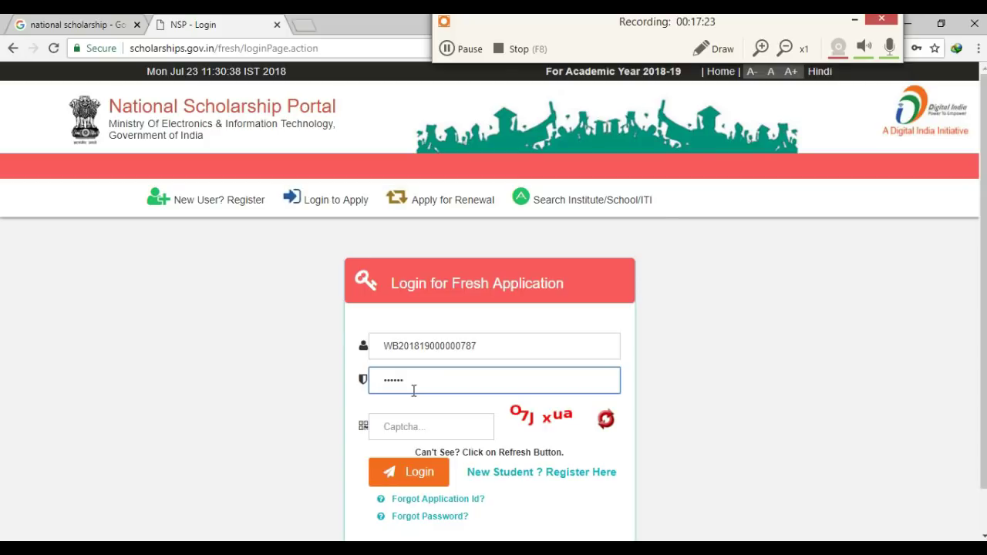
click(429, 427)
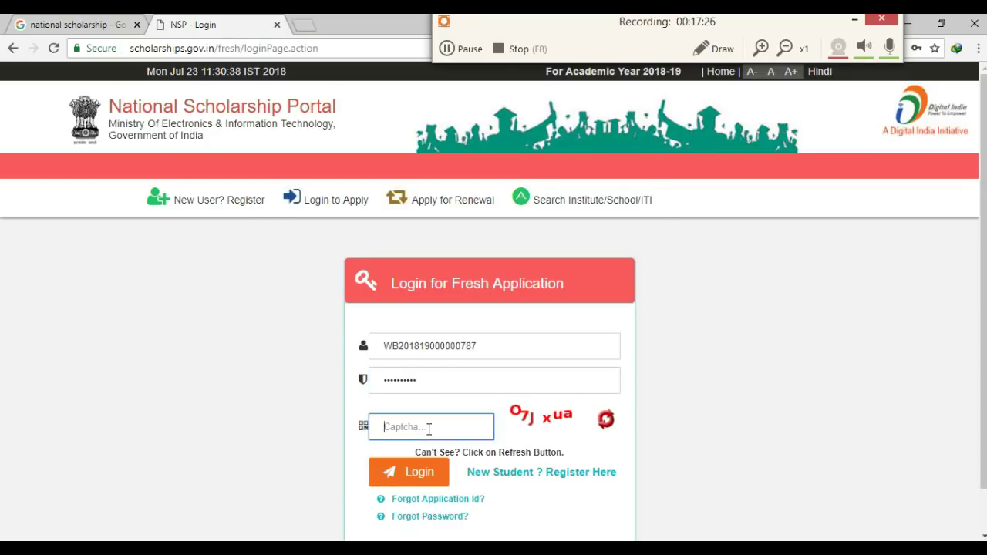
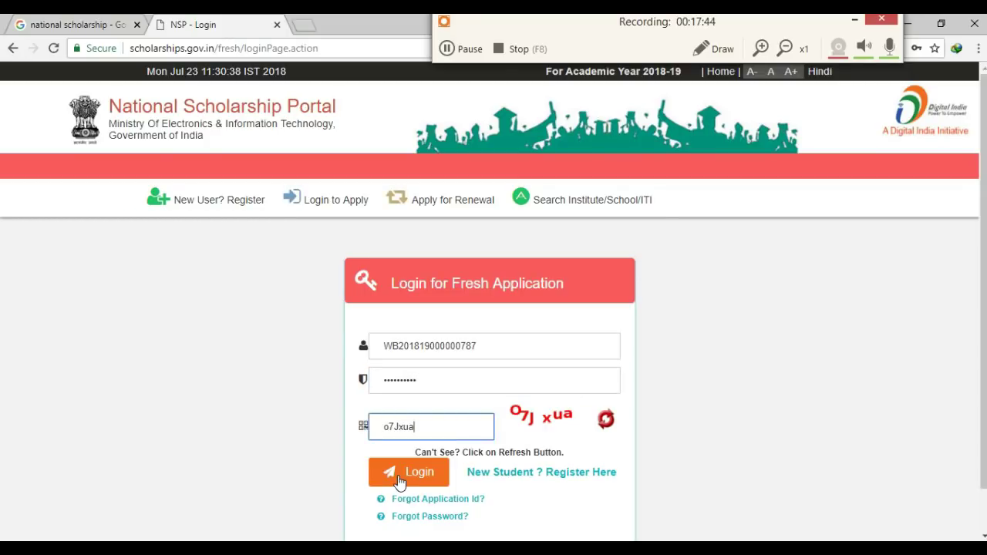
click(400, 481)
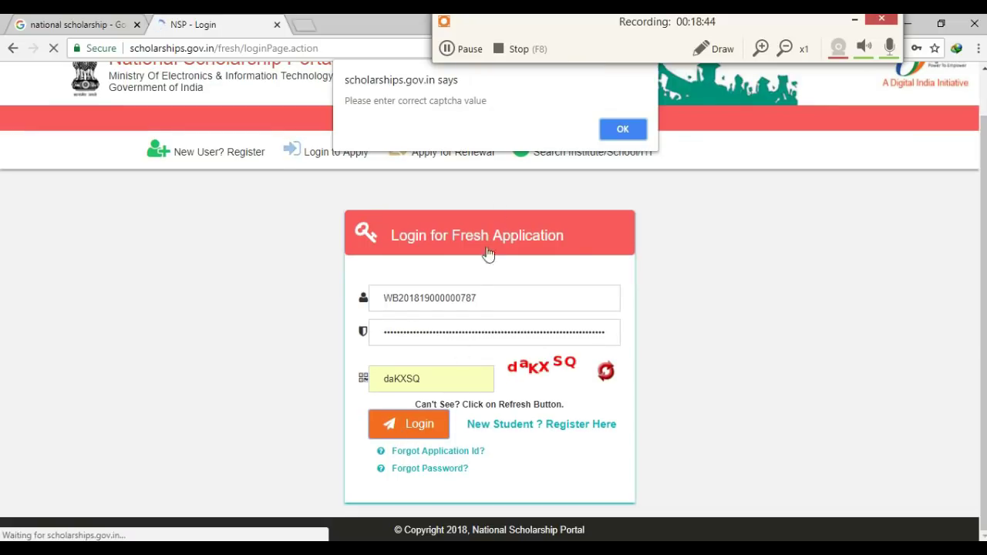
Dismiss the captcha alert and enter the received five-digit OTP to reach Change Password
click(631, 130)
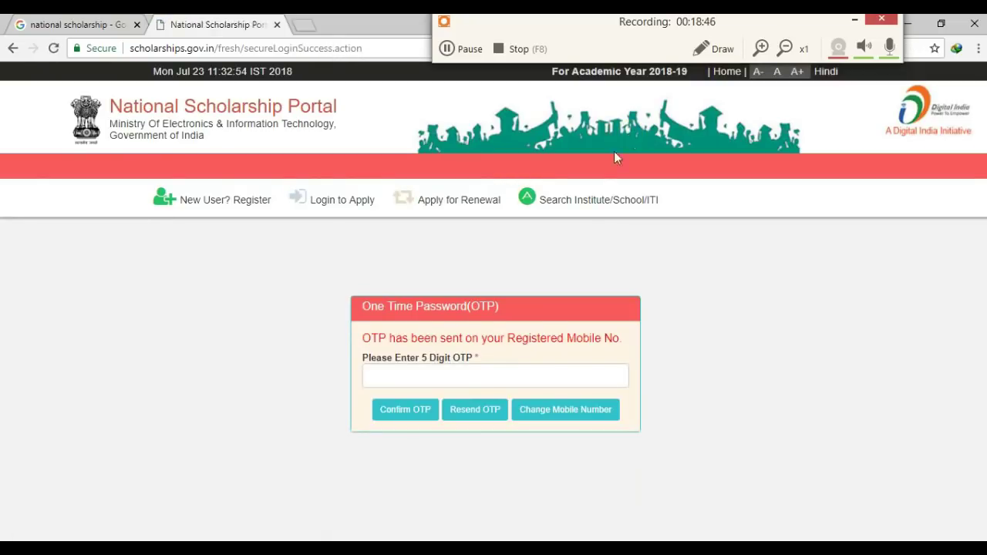
click(427, 377)
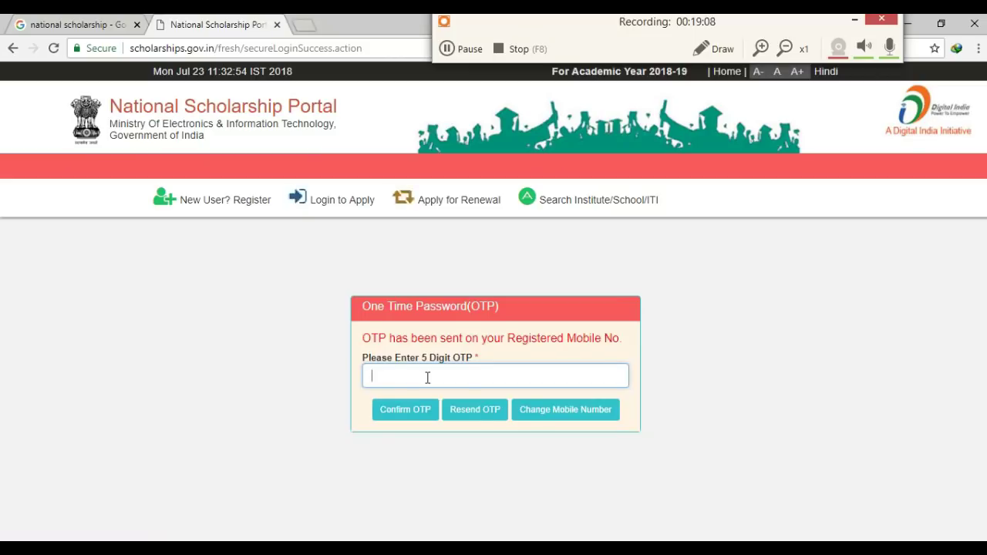
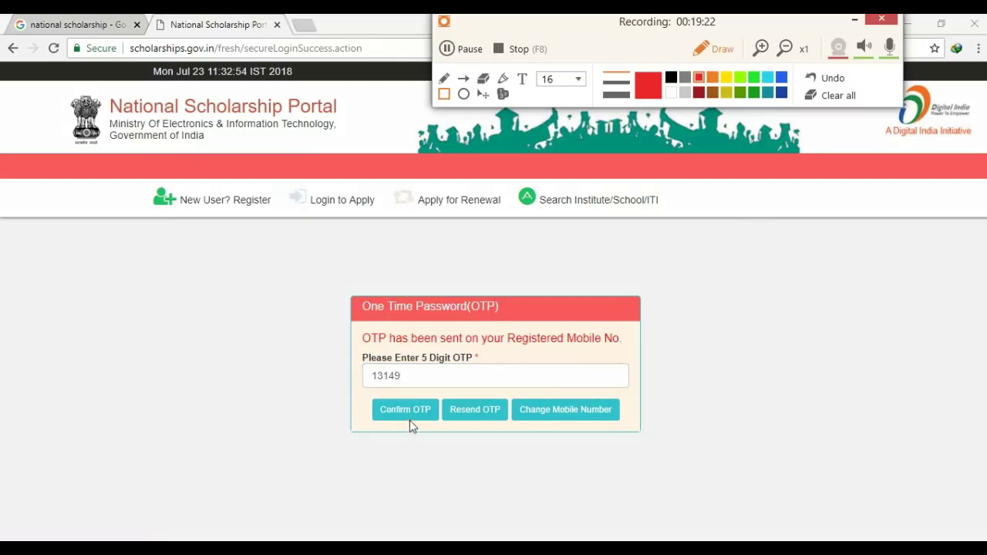
click(720, 50)
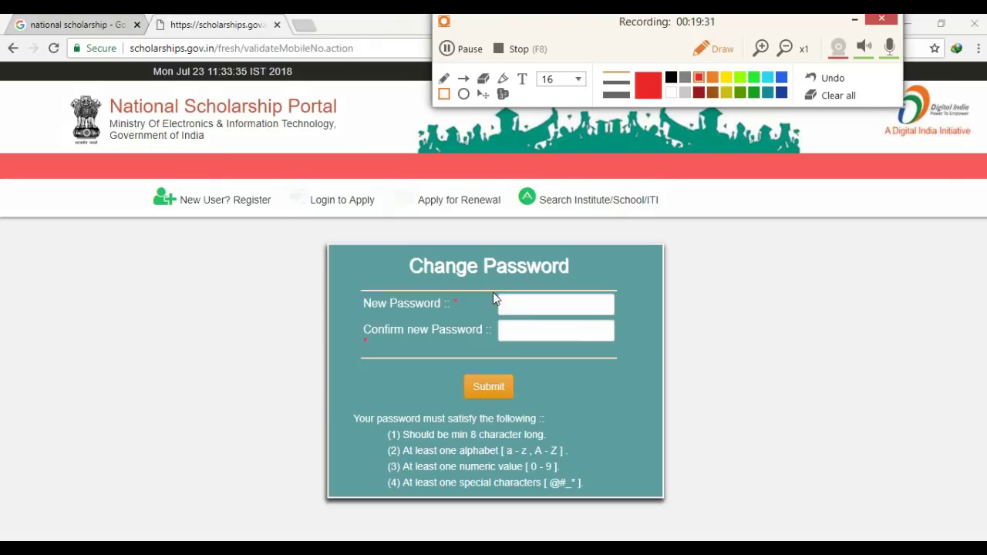
mouse_move(493, 292)
mouse_down()
mouse_move(627, 327)
mouse_move(622, 316)
mouse_up()
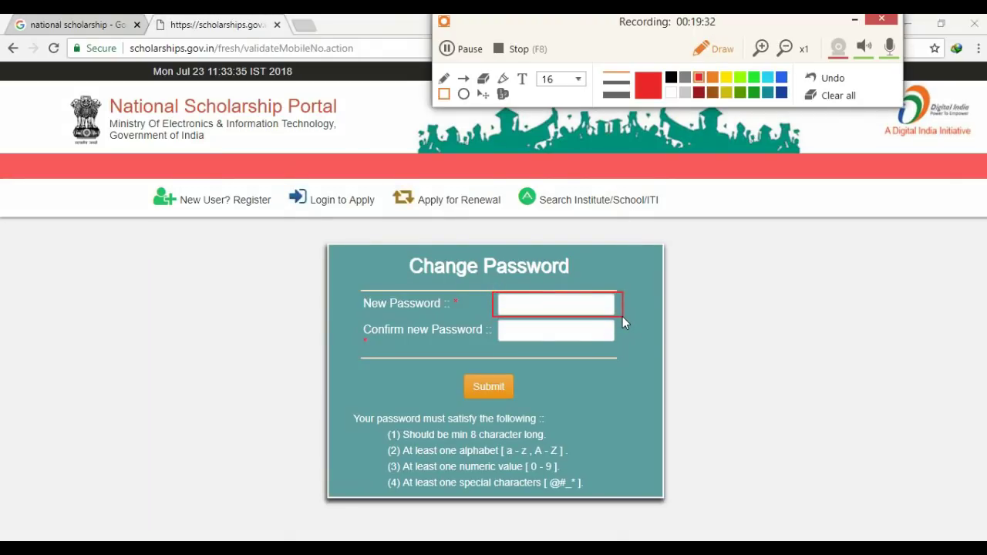
Enter and confirm a strong new password, submitting it to open the student dashboard
drag(496, 324, 608, 344)
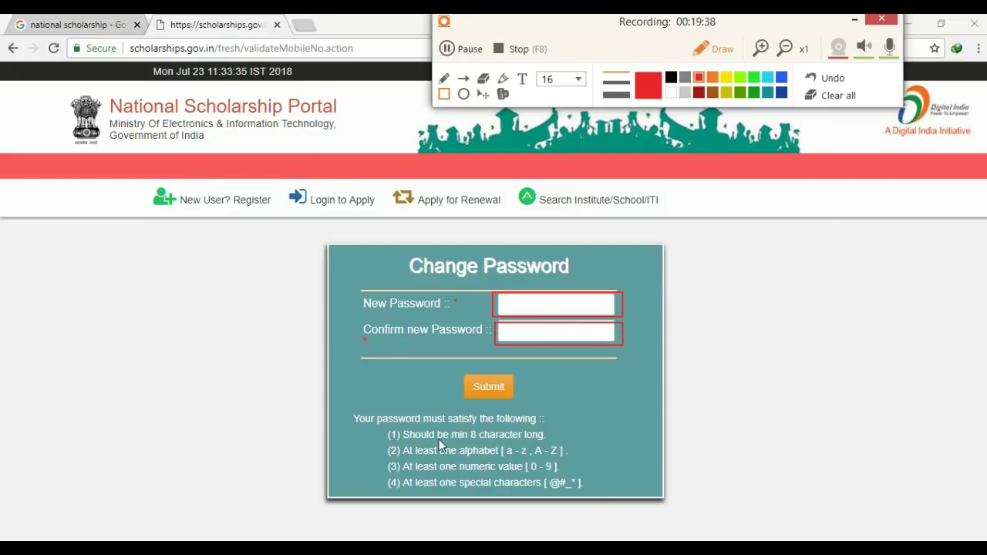
drag(381, 432, 591, 496)
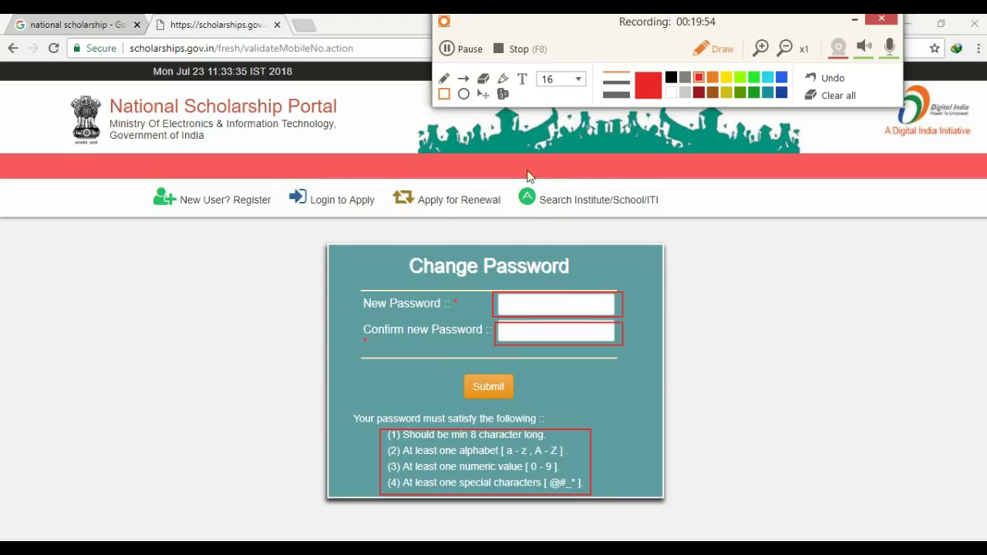
click(825, 80)
click(825, 80)
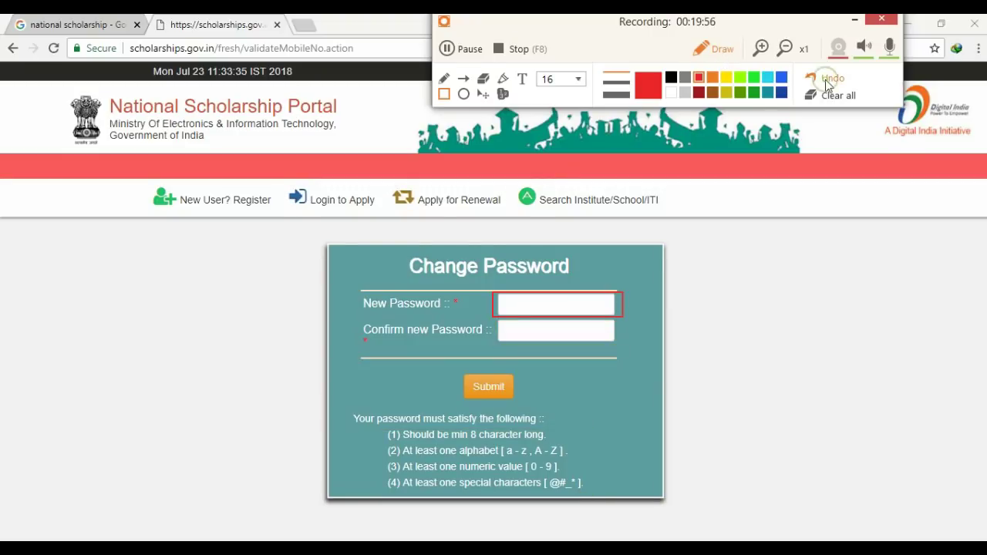
click(824, 80)
click(710, 49)
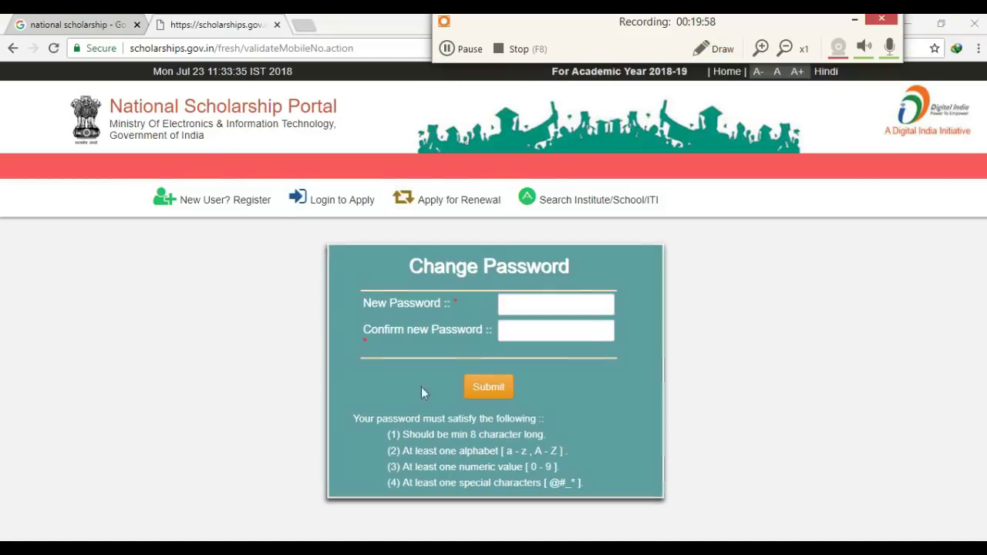
click(508, 302)
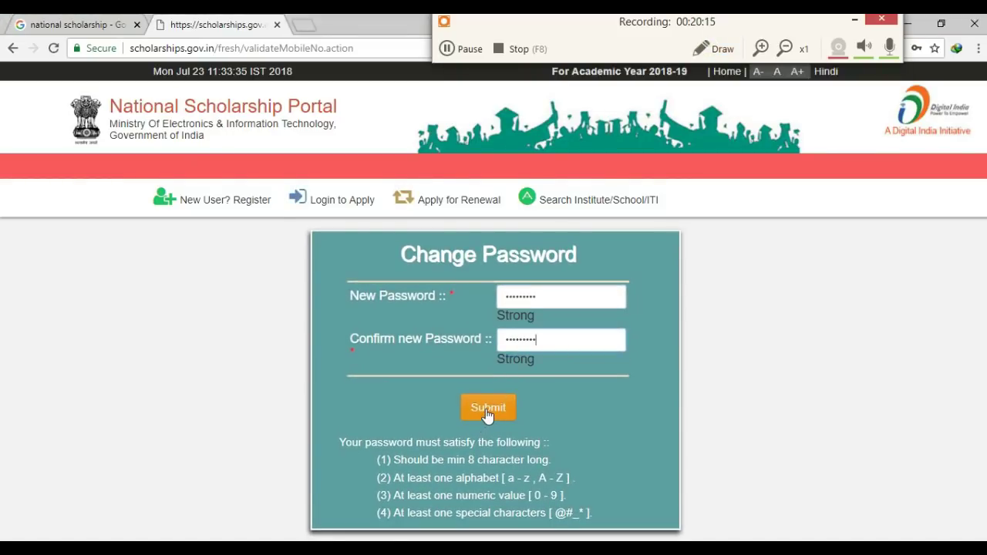
click(488, 403)
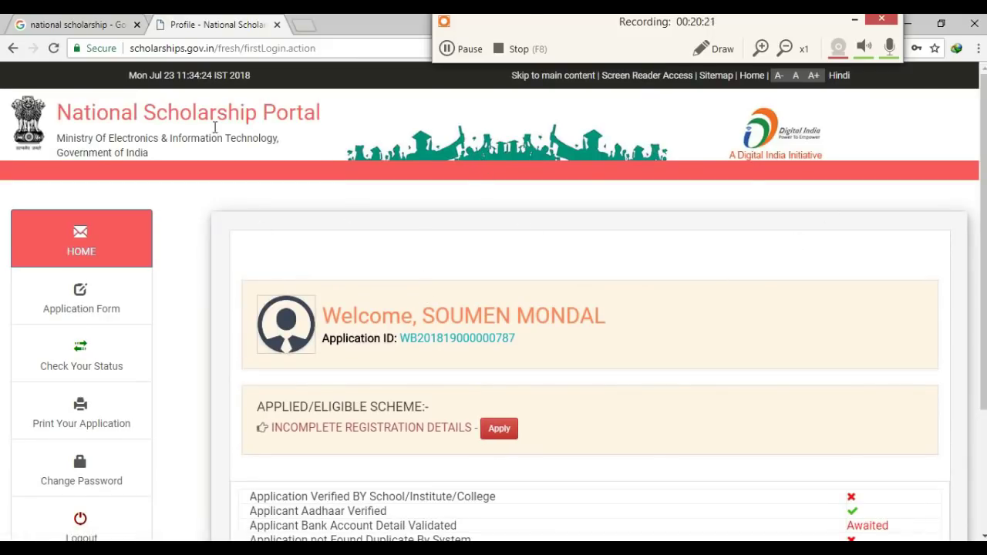
Highlight the Application Form entry in the left menu to show where the form opens
click(717, 50)
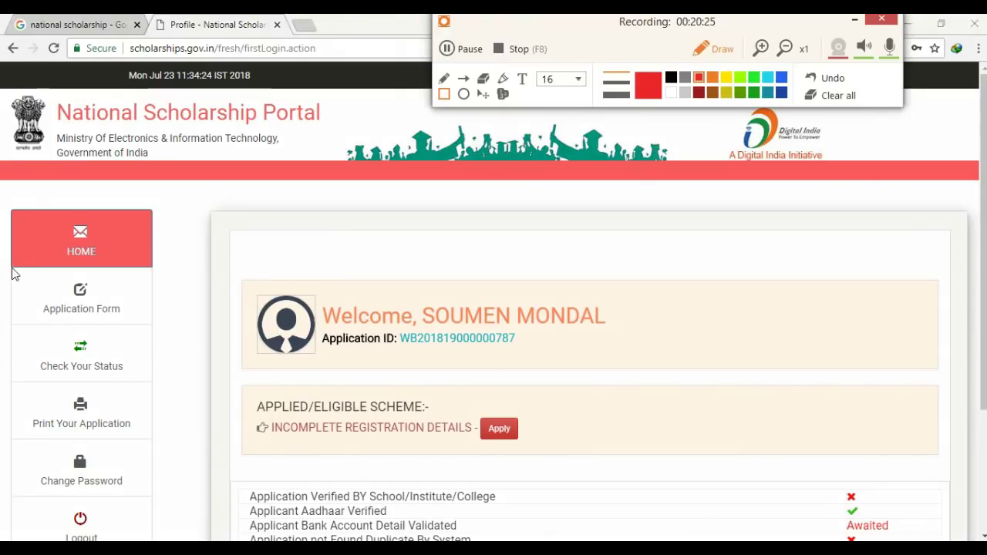
drag(11, 268, 152, 330)
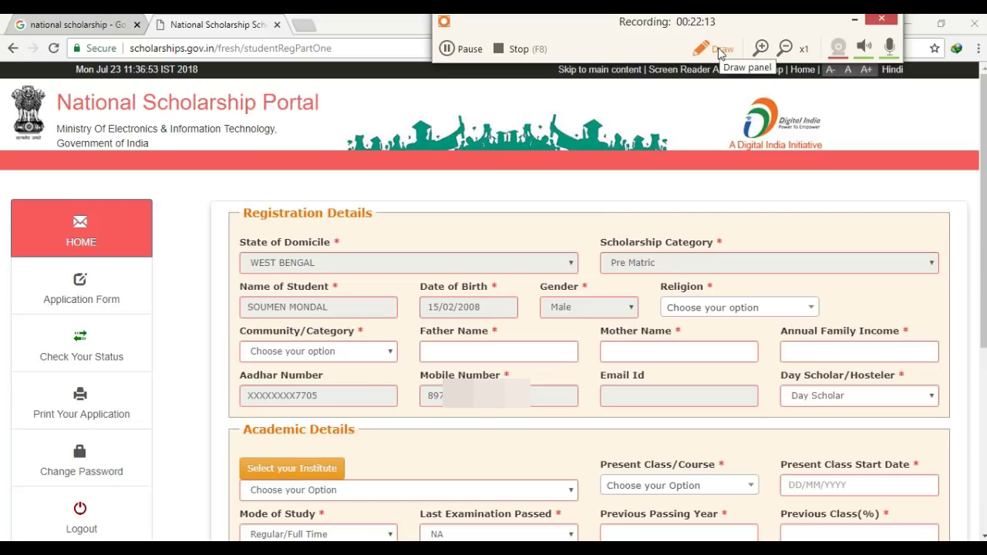
Outline the Religion, Community/Category, Father Name, Mother Name and Annual Family Income fields, then clear outlines
click(718, 49)
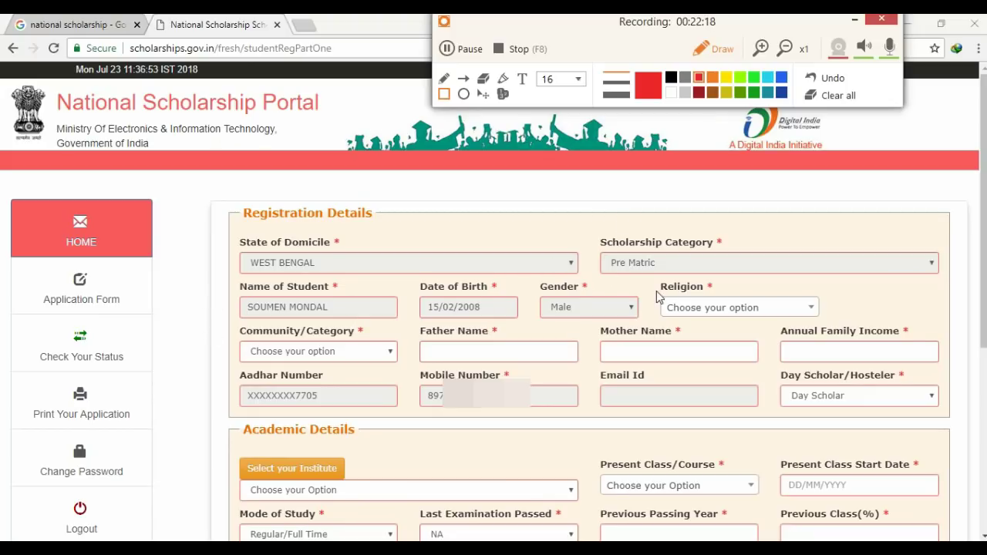
mouse_move(656, 291)
mouse_down()
mouse_move(762, 323)
mouse_move(825, 325)
mouse_up()
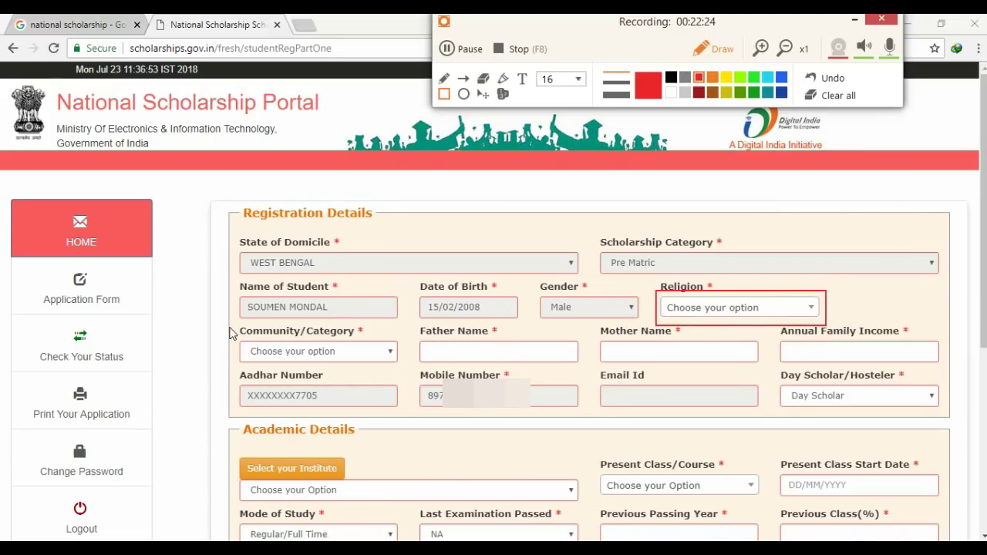
mouse_move(232, 326)
mouse_down()
mouse_move(289, 356)
mouse_move(407, 377)
mouse_up()
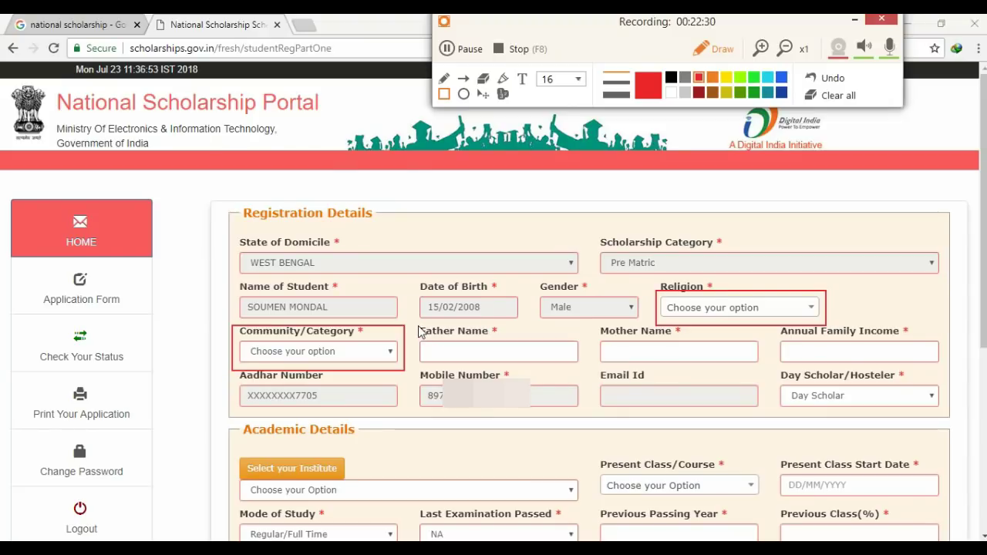
mouse_move(415, 325)
mouse_down()
mouse_move(519, 369)
mouse_move(582, 373)
mouse_up()
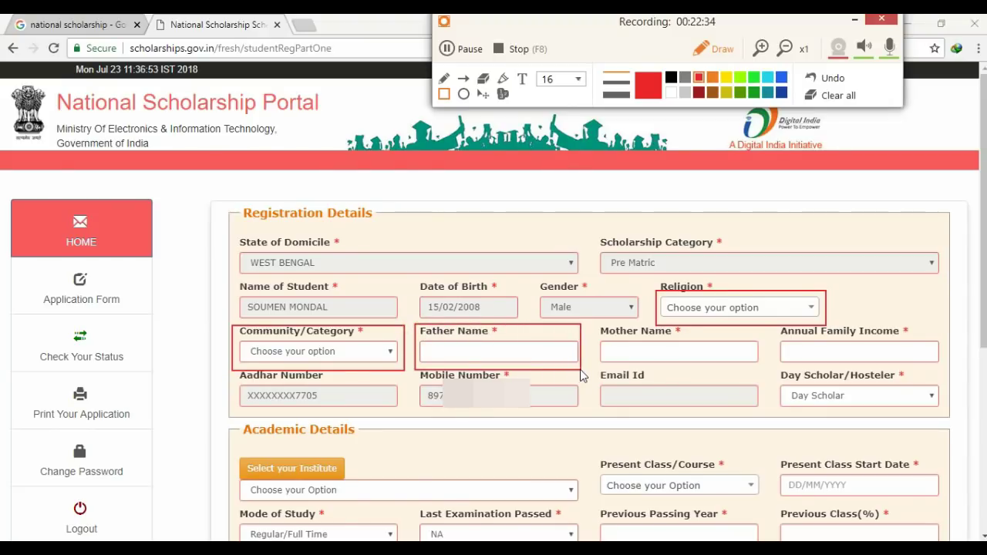
drag(595, 325, 763, 378)
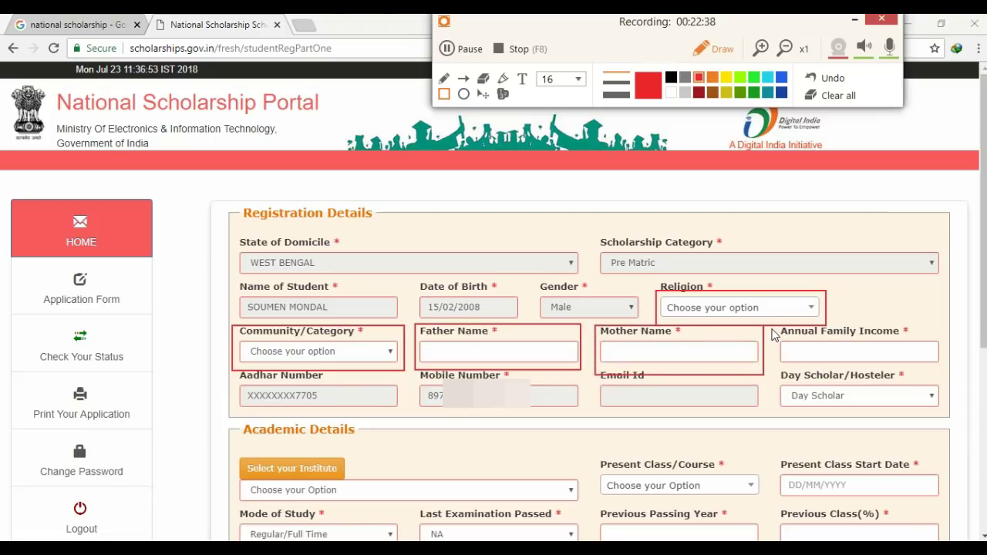
mouse_move(774, 325)
mouse_down()
mouse_move(797, 357)
mouse_move(949, 377)
mouse_up()
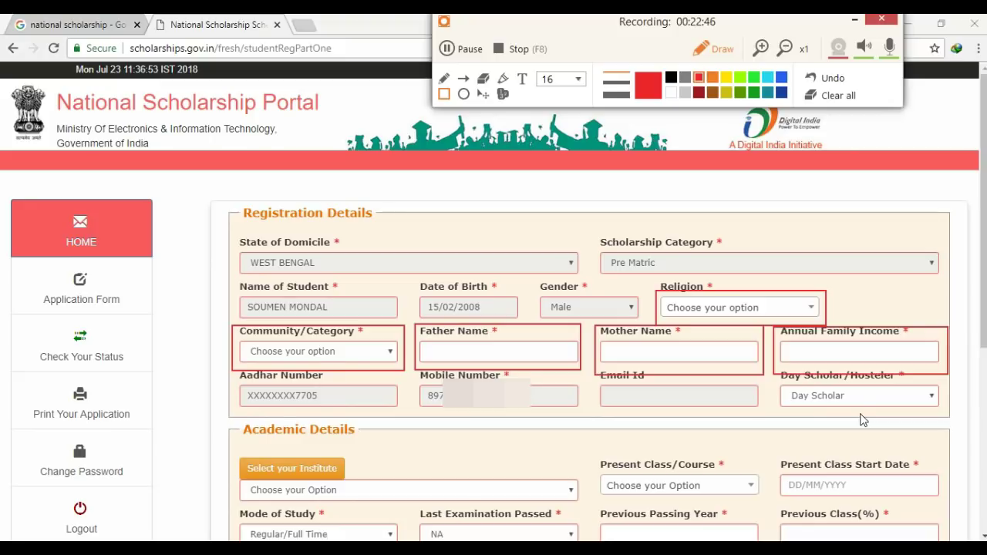
click(833, 85)
click(832, 85)
click(833, 85)
click(833, 85)
click(833, 85)
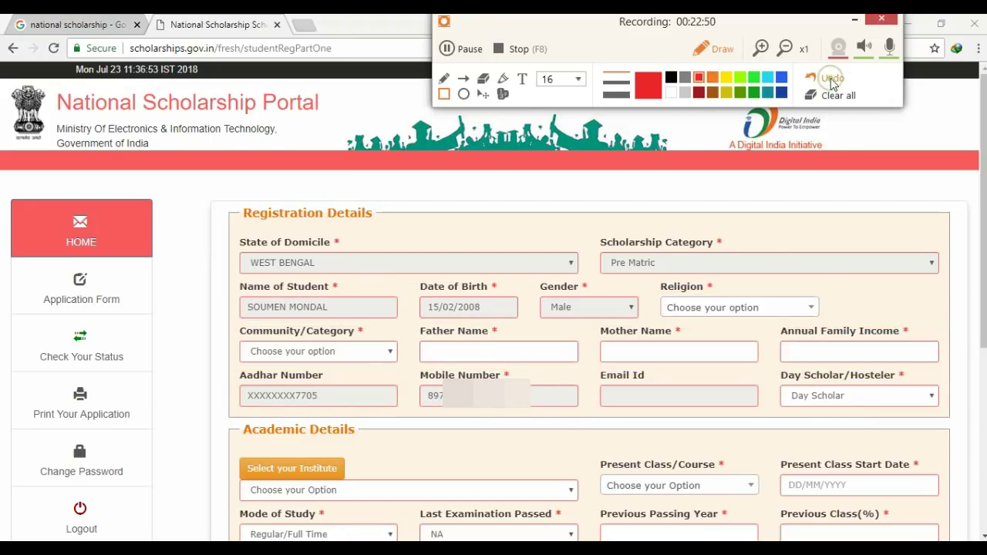
click(711, 49)
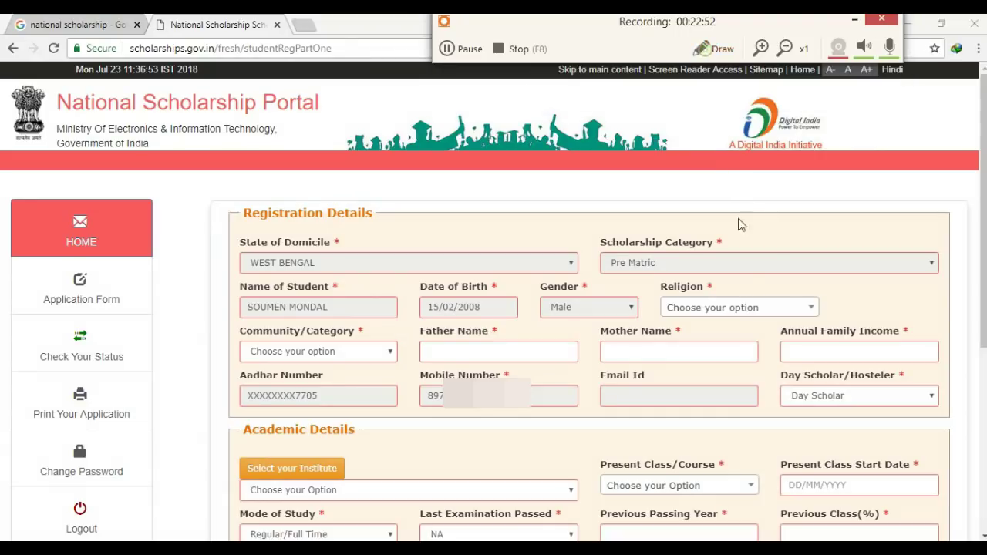
Highlight the institute, Present Class/Course and start date fields, and bring up the institute search
click(721, 307)
mouse_move(228, 451)
mouse_down()
mouse_move(333, 497)
mouse_move(535, 512)
mouse_move(584, 504)
mouse_up()
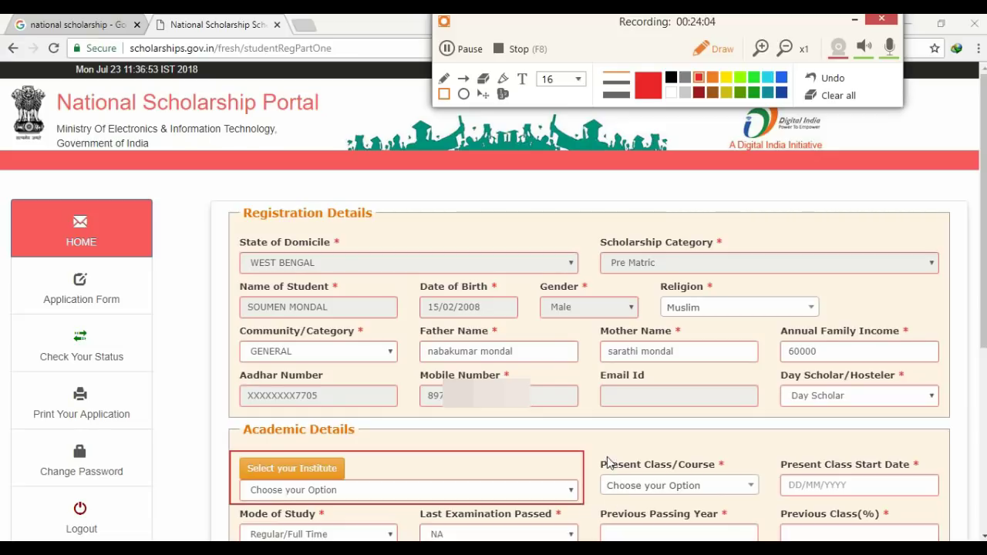
mouse_move(601, 458)
mouse_down()
mouse_move(736, 532)
mouse_move(733, 508)
mouse_move(765, 515)
mouse_move(767, 505)
mouse_up()
drag(782, 458, 902, 501)
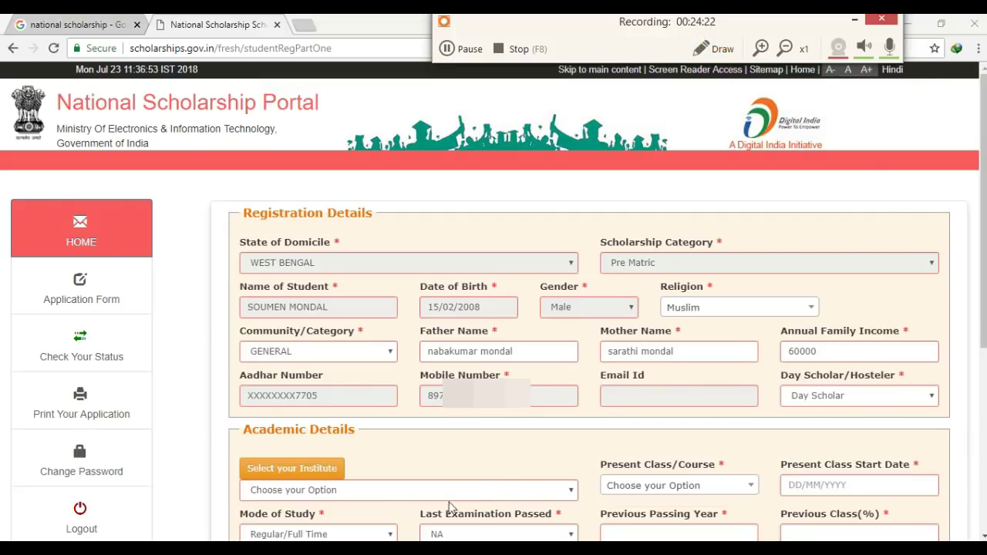
click(436, 491)
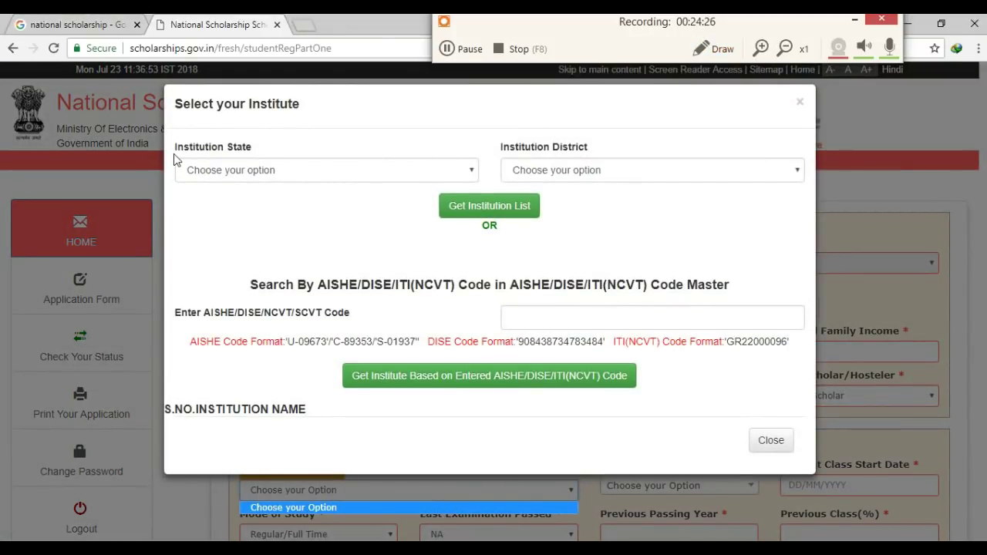
Load the institution list for West Bengal state and Birbhum district
click(710, 50)
mouse_move(172, 141)
mouse_down()
mouse_move(209, 158)
mouse_move(479, 194)
mouse_up()
mouse_move(498, 131)
mouse_down()
mouse_move(748, 203)
mouse_move(810, 200)
mouse_up()
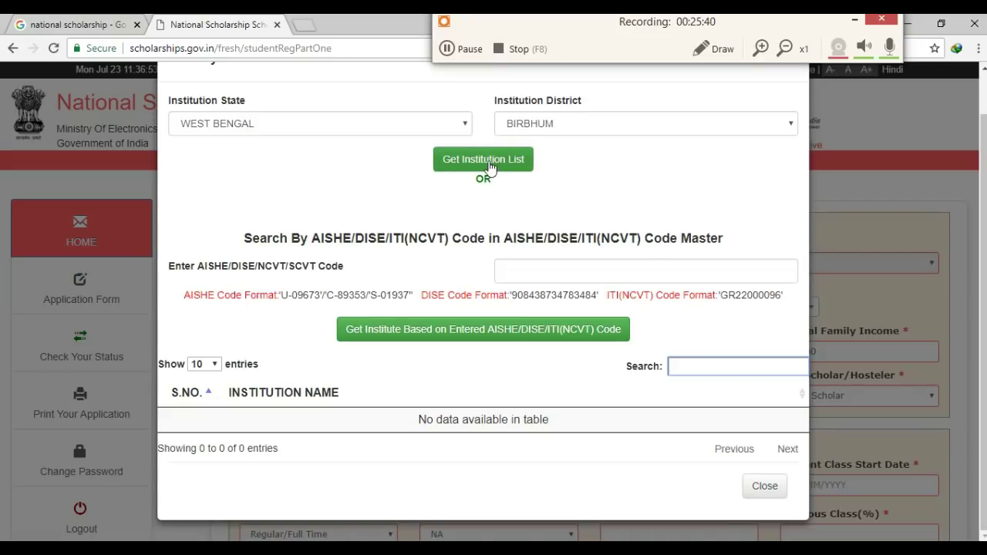
click(490, 167)
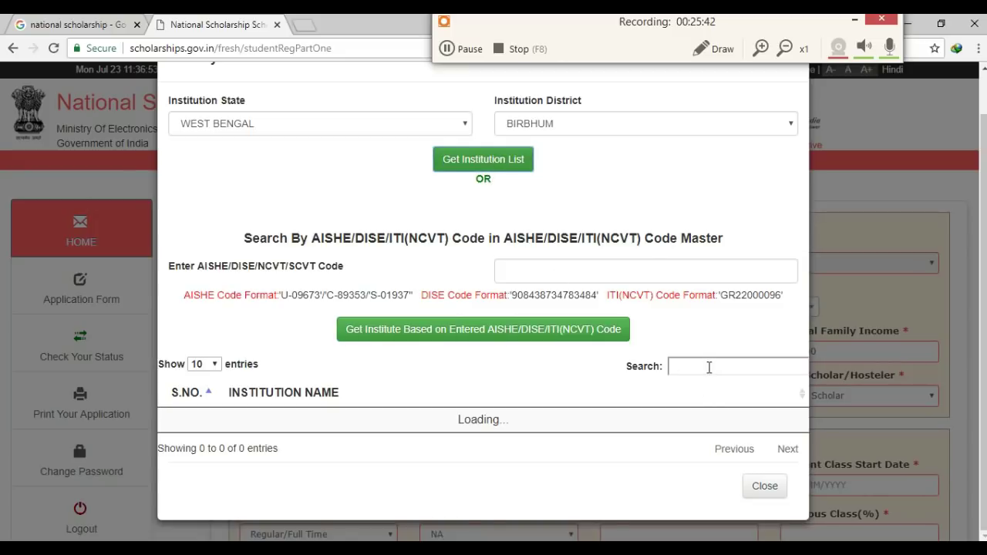
Search 'bonhat' and select BONHAT PRY. SCHOOL as the institute
click(708, 367)
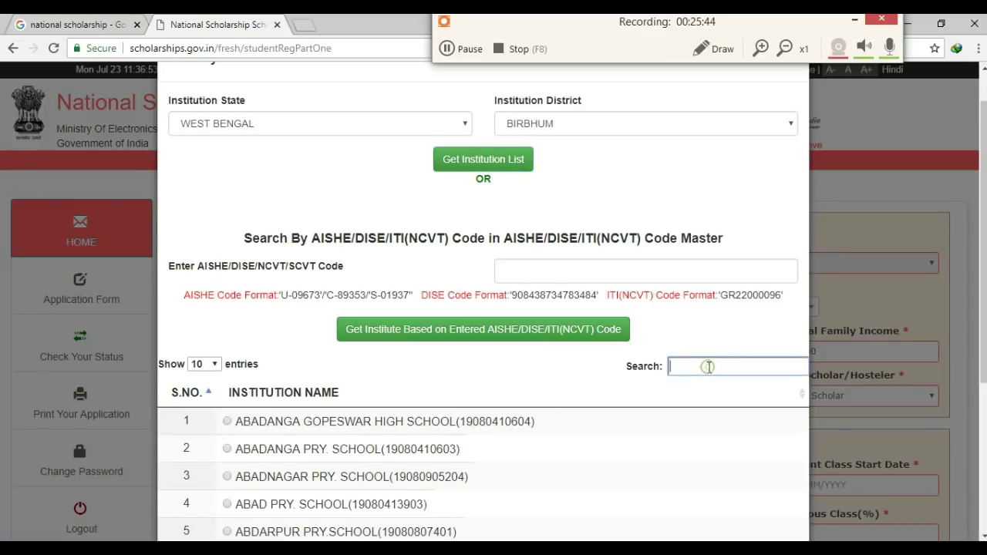
text(bonhat)
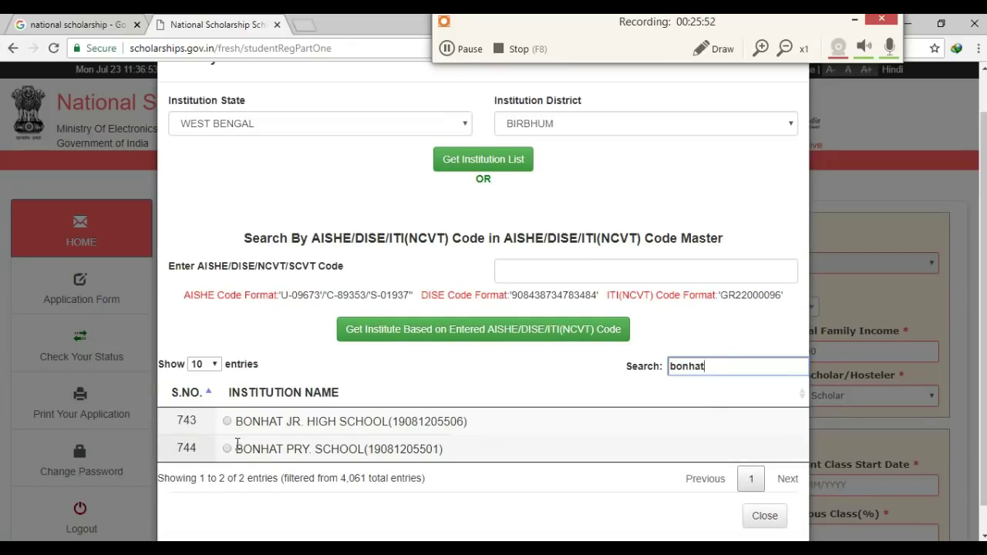
click(227, 449)
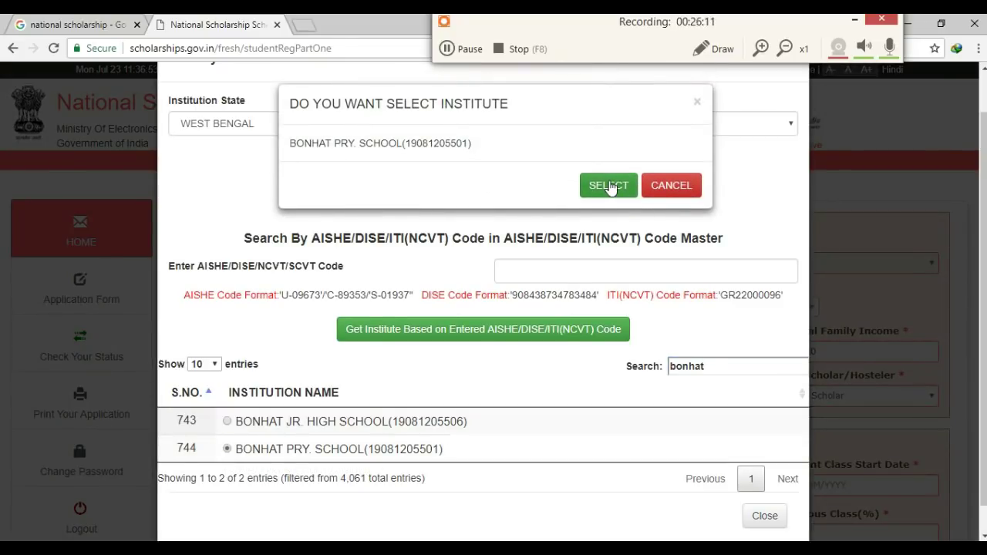
click(608, 186)
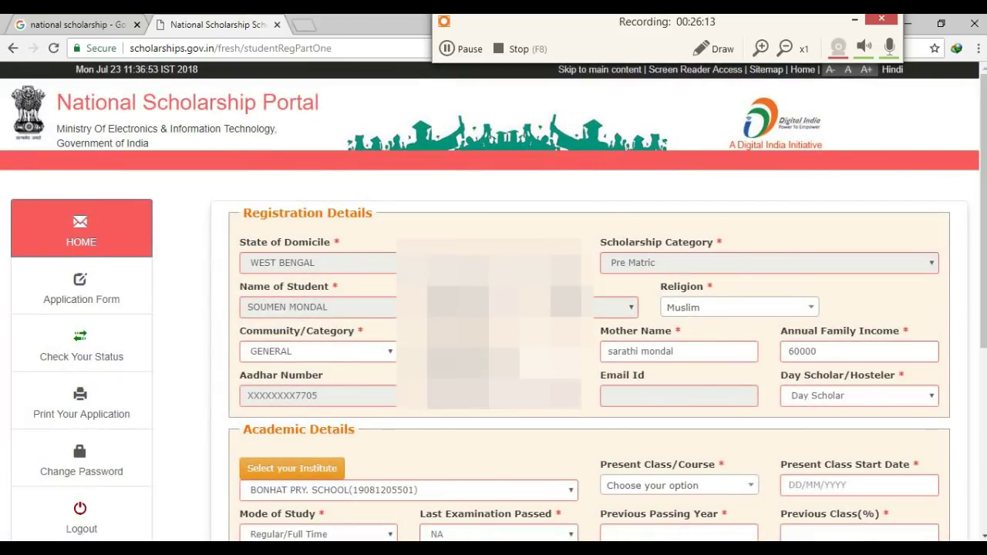
Set the present class to IV with class start date 01/01/2018
scroll(752, 393, down, 2)
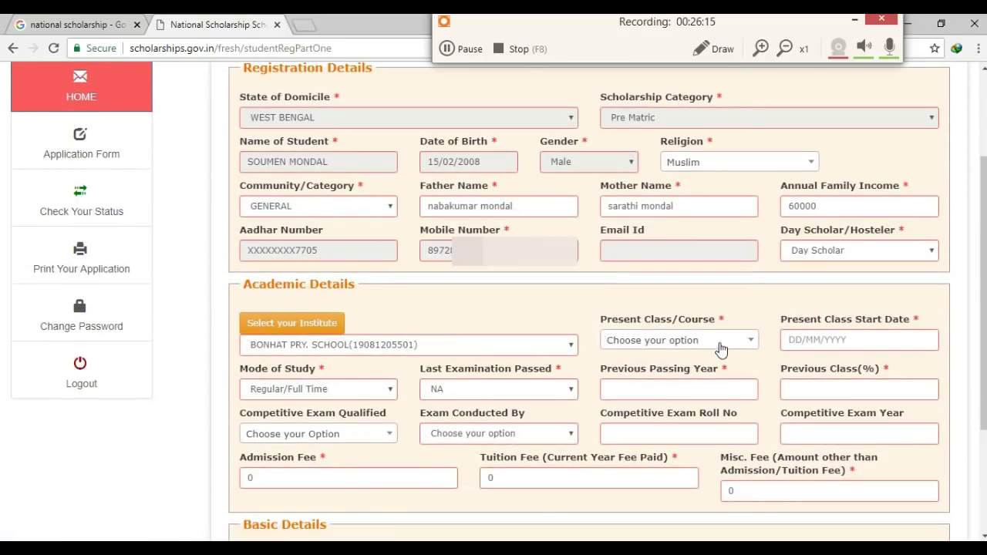
click(720, 343)
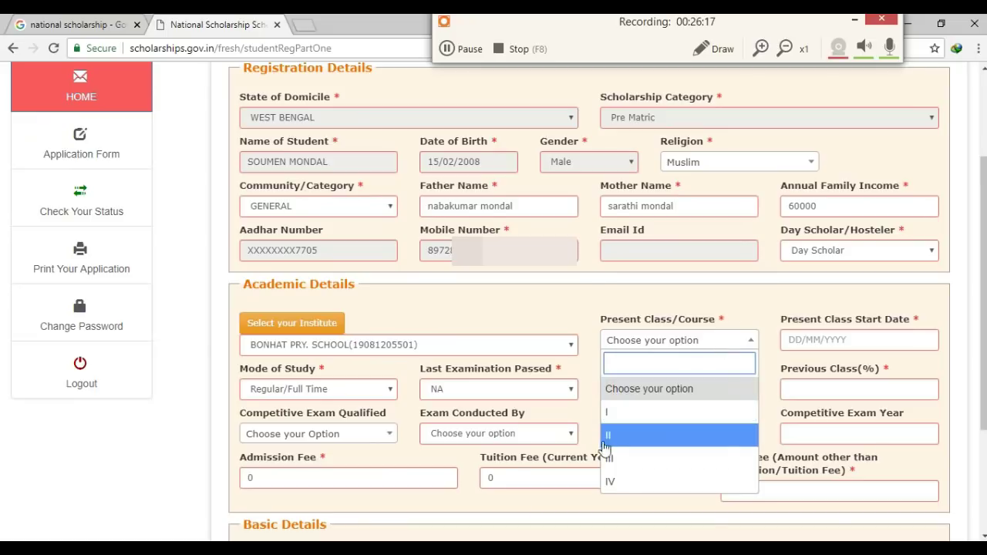
click(625, 484)
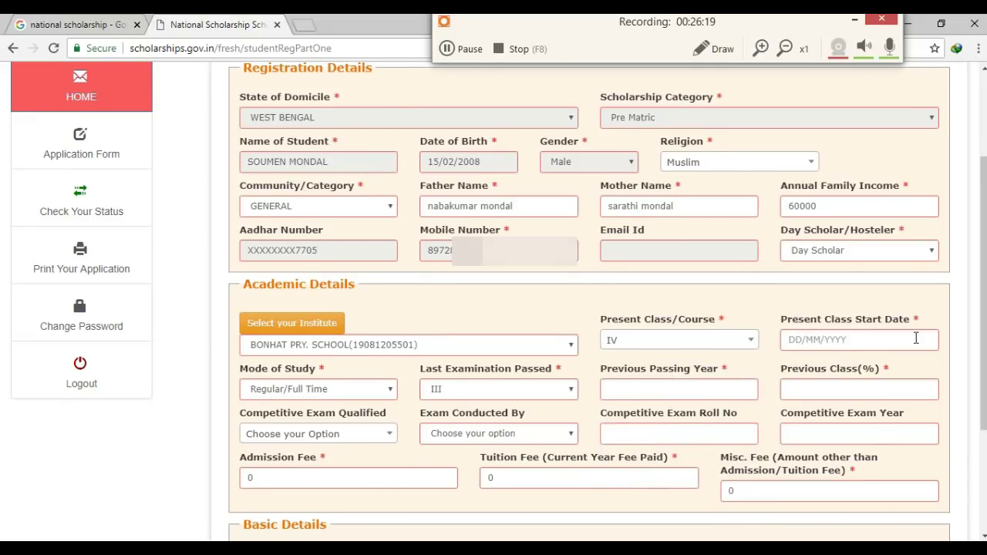
click(821, 342)
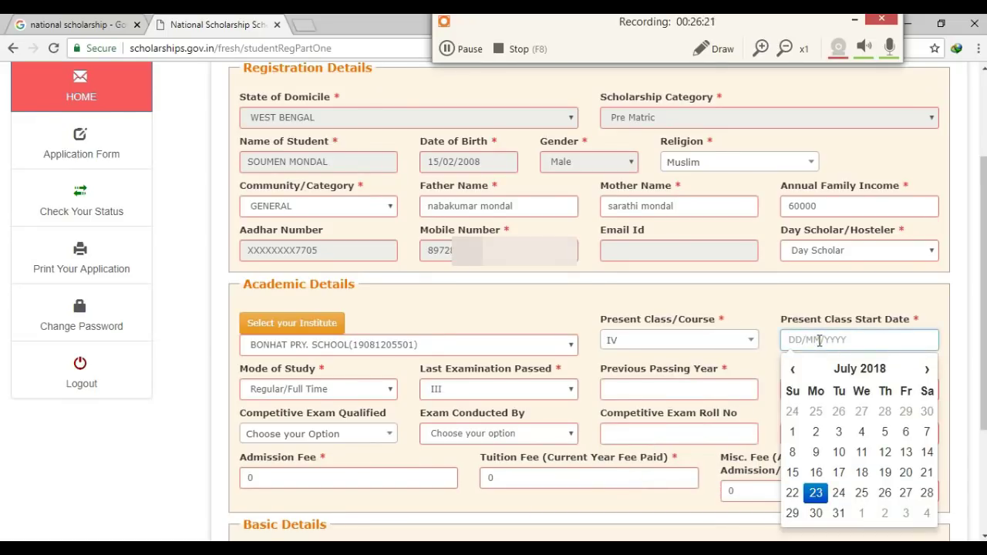
text(1)
key(BackSpace)
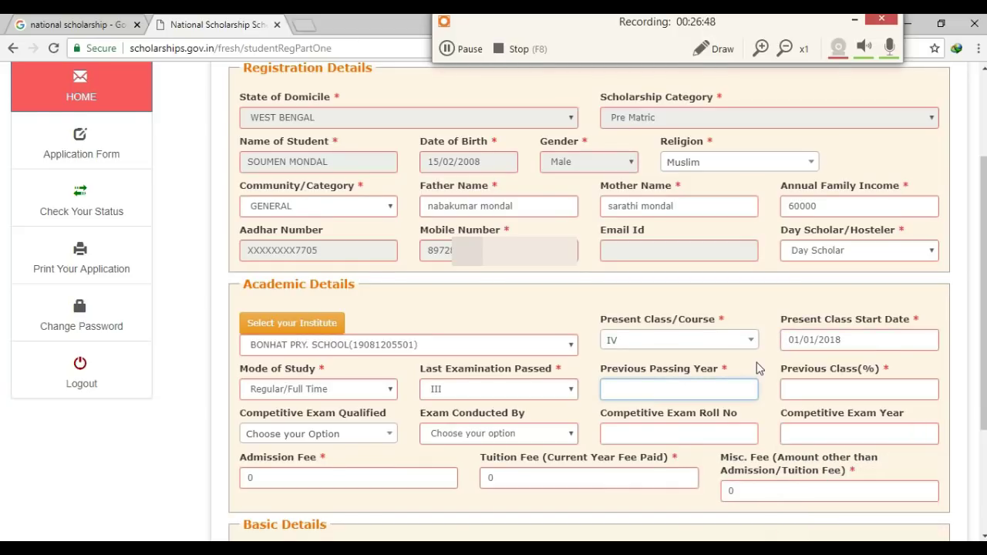
Outline the Previous Passing Year and Previous Class (%) fields, then clear the outlines
click(710, 48)
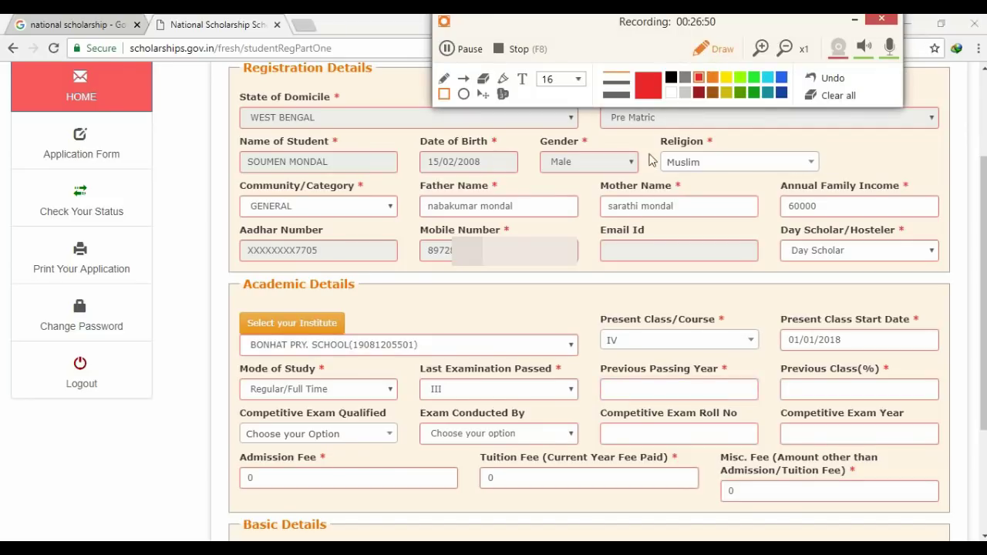
drag(596, 373, 761, 411)
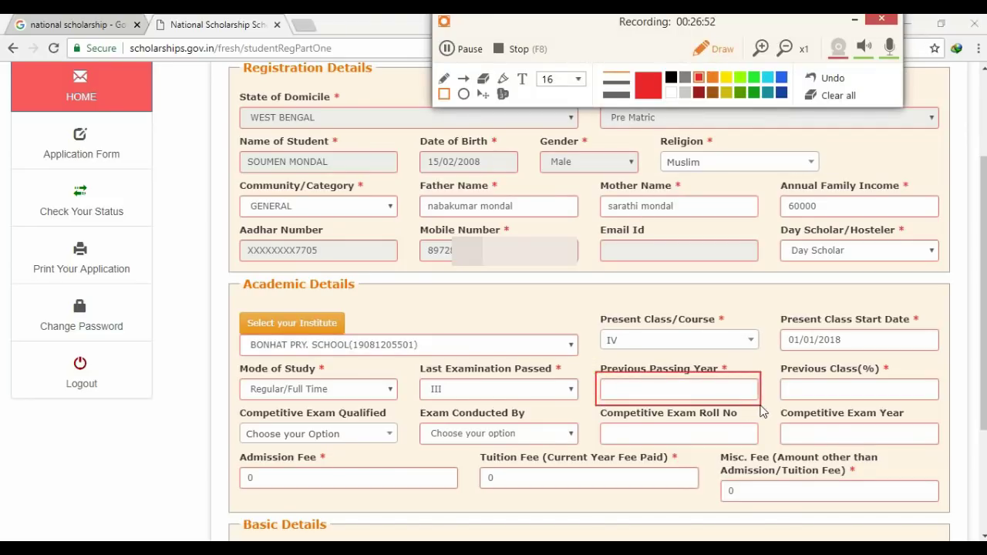
mouse_move(777, 374)
mouse_down()
mouse_move(905, 419)
mouse_move(952, 414)
mouse_up()
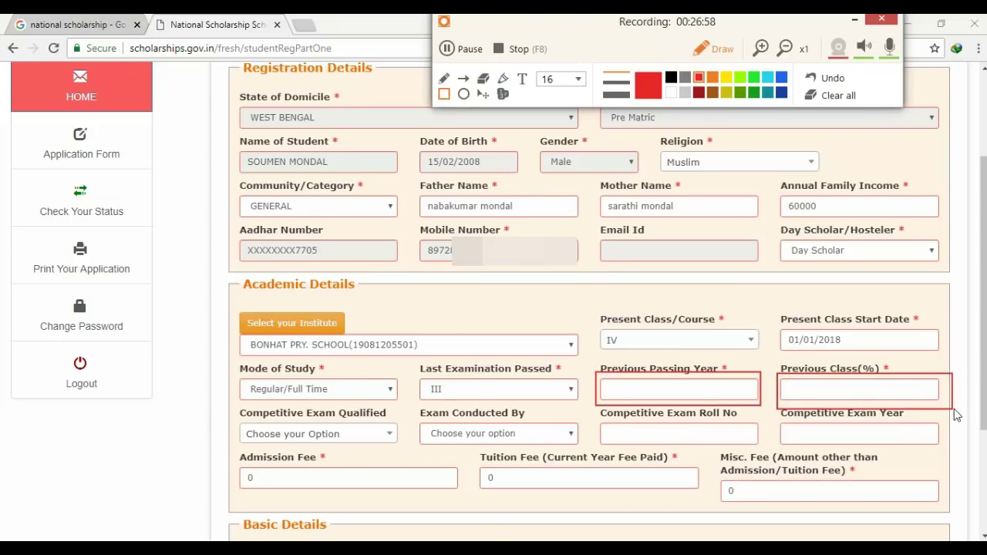
click(815, 84)
click(815, 84)
click(726, 48)
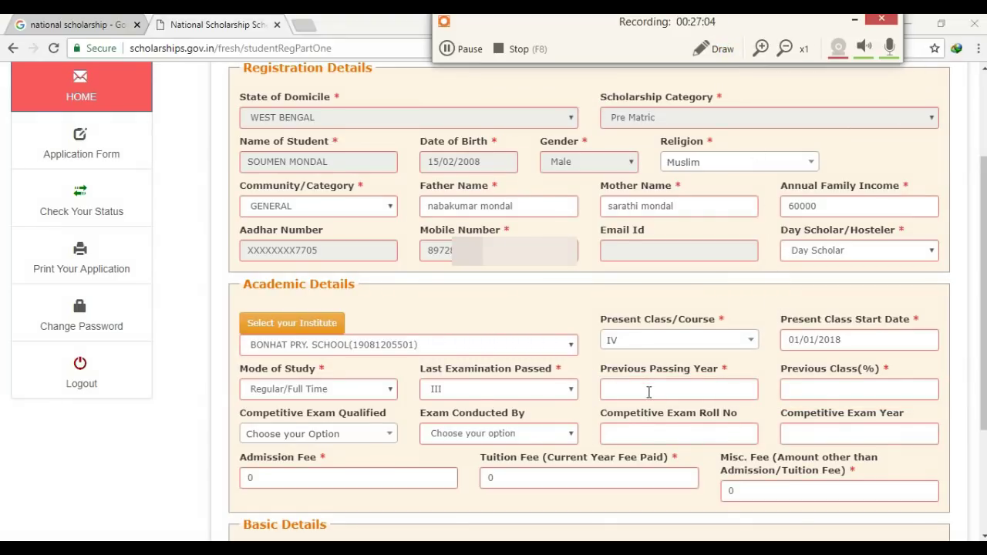
Enter previous passing year 2017 and previous class percentage 85
click(649, 392)
text(2017)
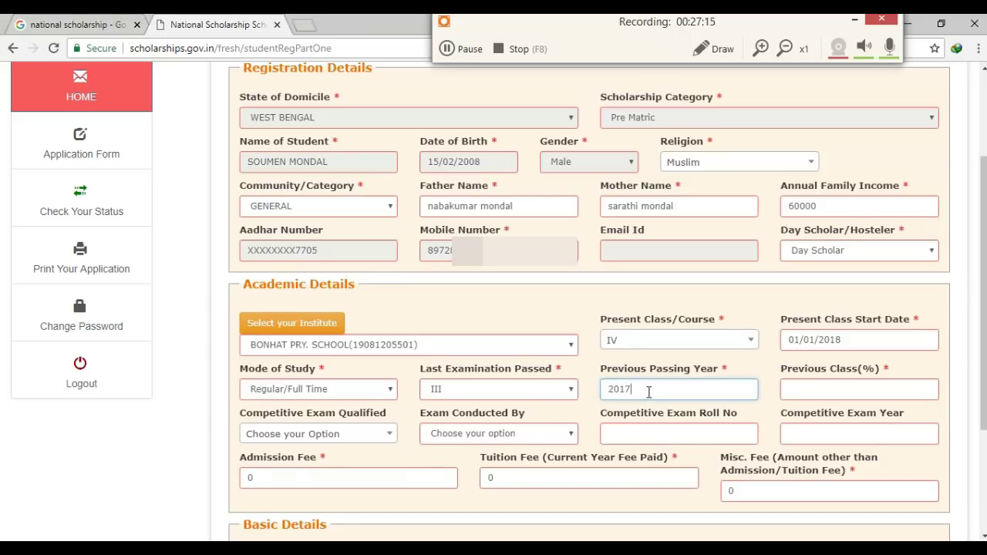
click(802, 387)
text(85)
scroll(811, 386, down, 2)
click(722, 49)
mouse_move(229, 268)
mouse_down()
mouse_move(402, 316)
mouse_move(399, 307)
mouse_up()
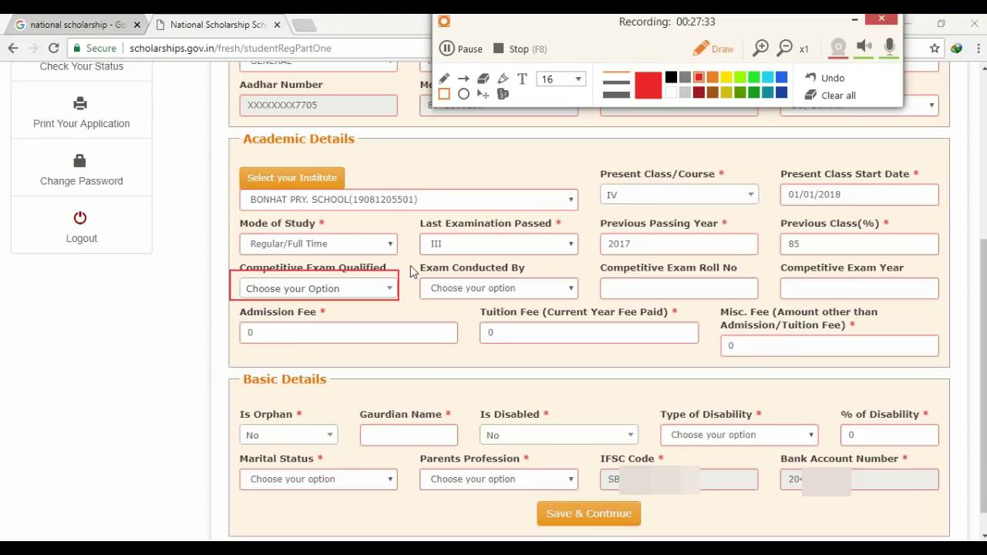
drag(409, 266, 586, 303)
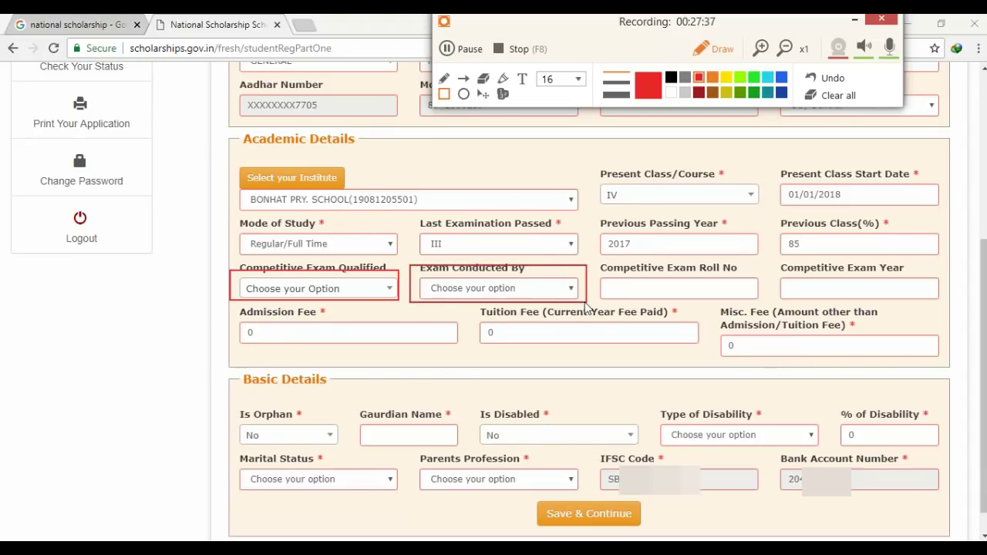
drag(594, 262, 763, 303)
mouse_move(769, 262)
mouse_down()
mouse_move(844, 295)
mouse_move(942, 309)
mouse_up()
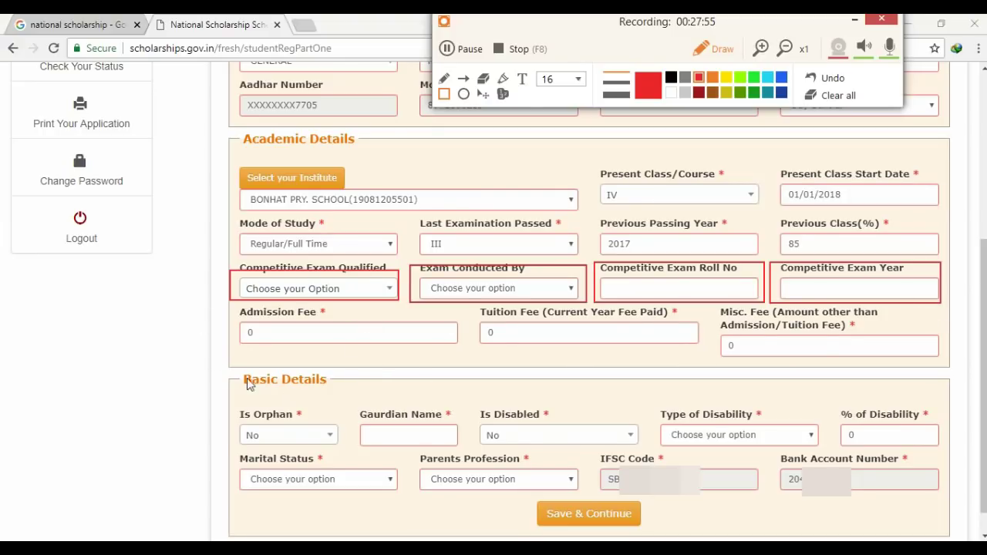
click(834, 96)
mouse_move(232, 311)
mouse_down()
mouse_move(277, 333)
mouse_move(461, 349)
mouse_up()
mouse_move(478, 305)
mouse_down()
mouse_move(526, 334)
mouse_move(639, 357)
mouse_move(699, 351)
mouse_up()
mouse_move(711, 306)
mouse_down()
mouse_move(748, 335)
mouse_move(795, 352)
mouse_move(944, 367)
mouse_up()
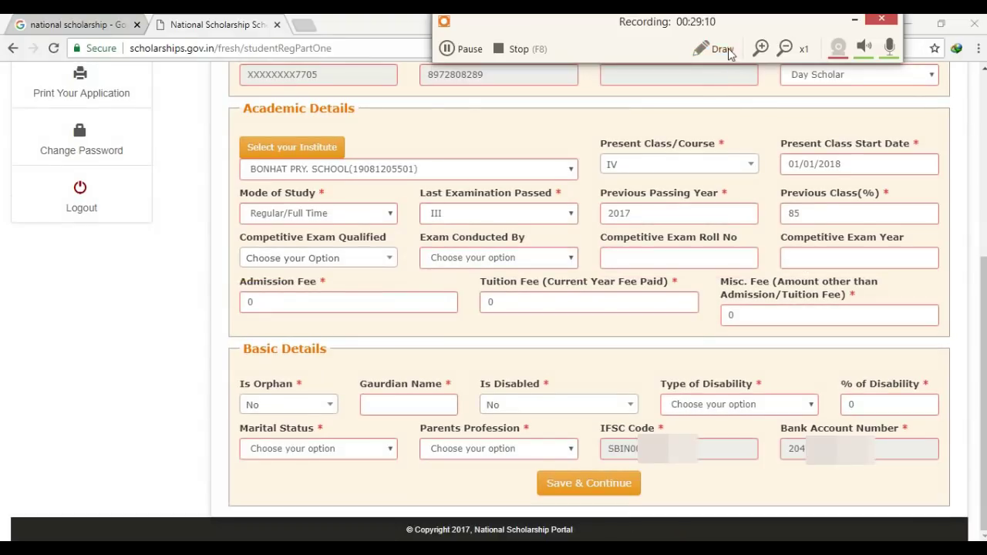
Highlight Marital Status, Parents Profession and Save & Continue, then save the first application page
click(703, 49)
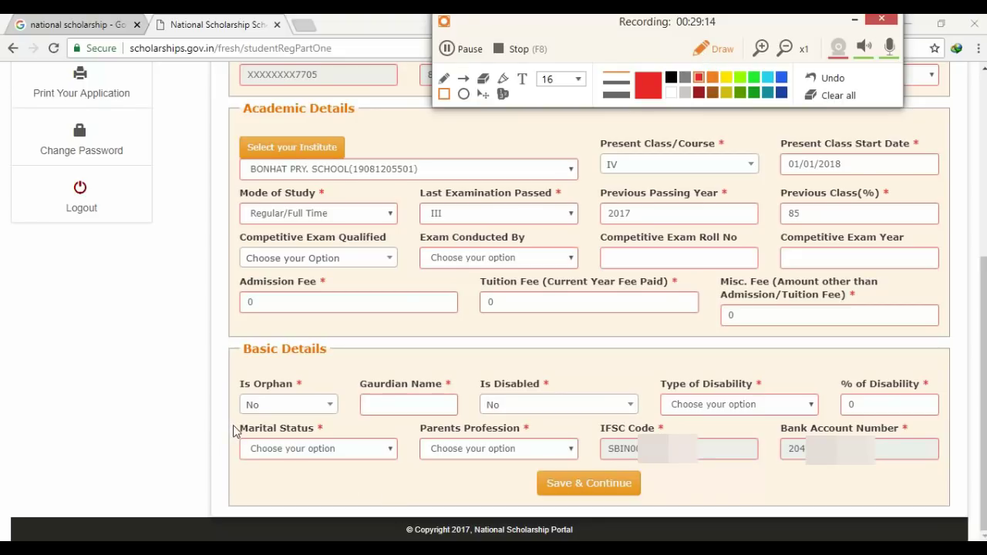
drag(232, 425, 409, 470)
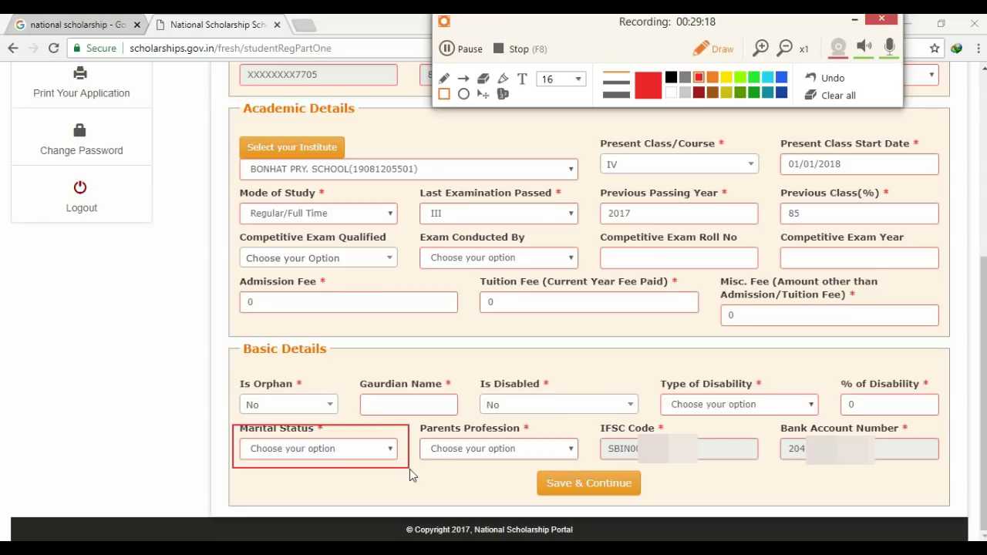
drag(416, 424, 586, 472)
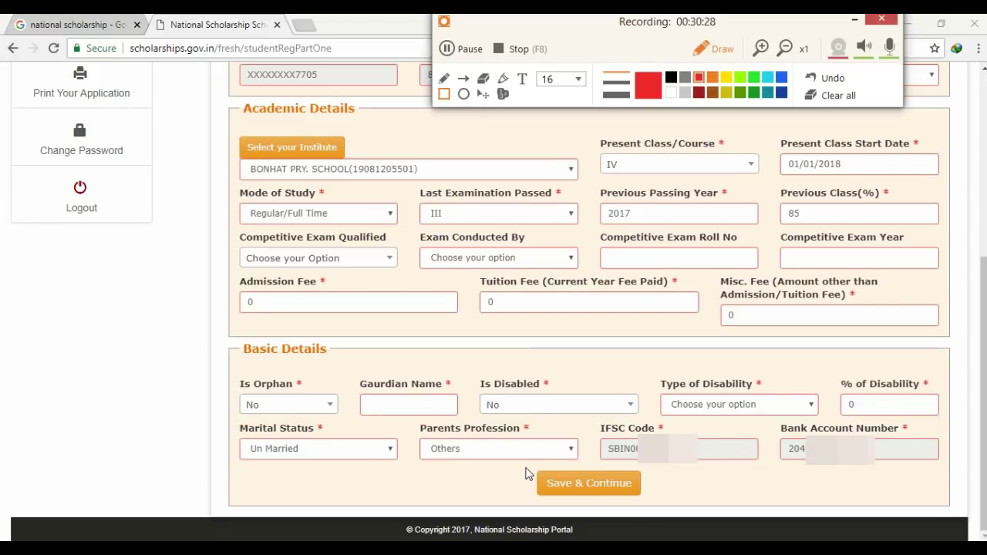
drag(525, 467, 647, 505)
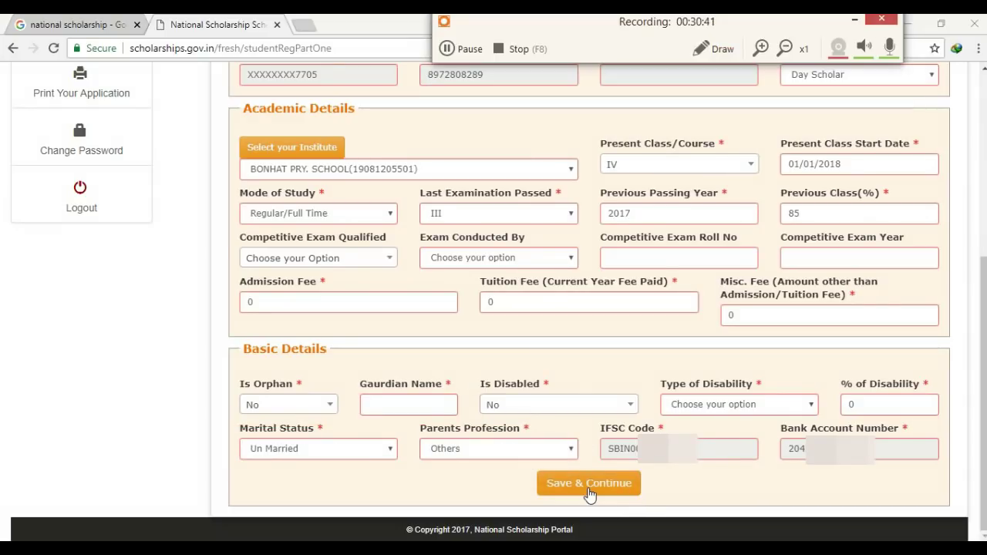
click(590, 487)
click(714, 51)
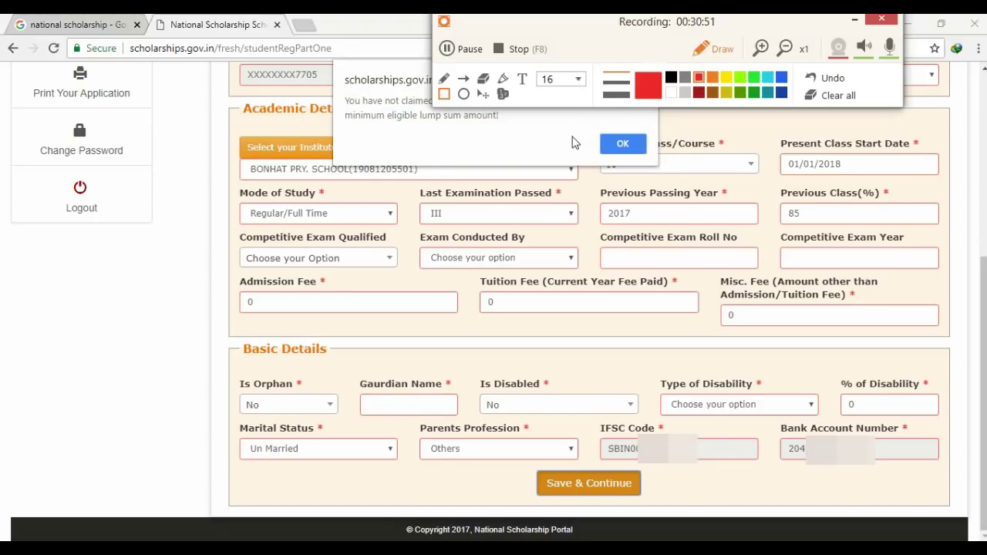
drag(562, 125, 665, 174)
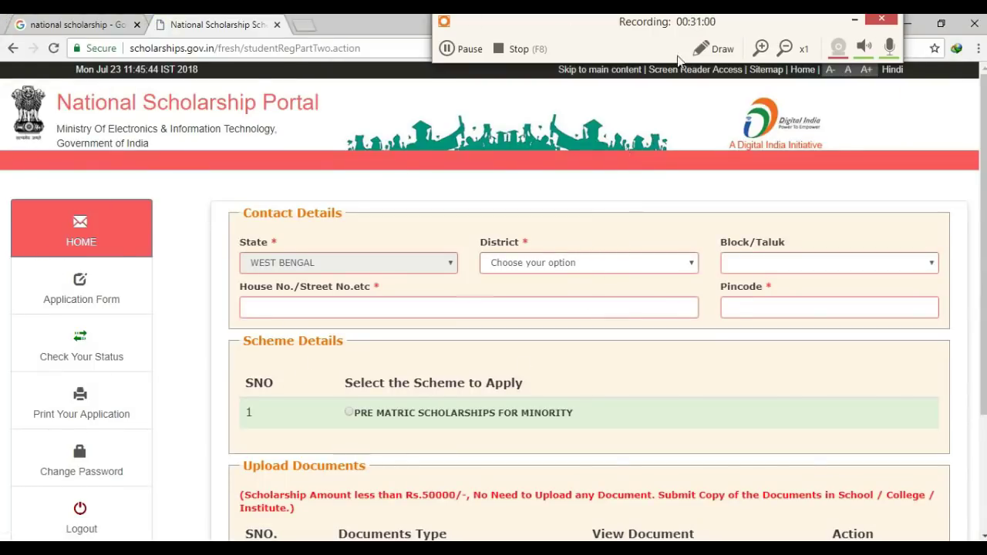
Outline the District, Block/Taluk, House No. and Pincode contact fields
click(721, 52)
mouse_move(475, 238)
mouse_down()
mouse_move(568, 275)
mouse_move(696, 280)
mouse_up()
mouse_move(714, 234)
mouse_down()
mouse_move(845, 286)
mouse_move(942, 283)
mouse_up()
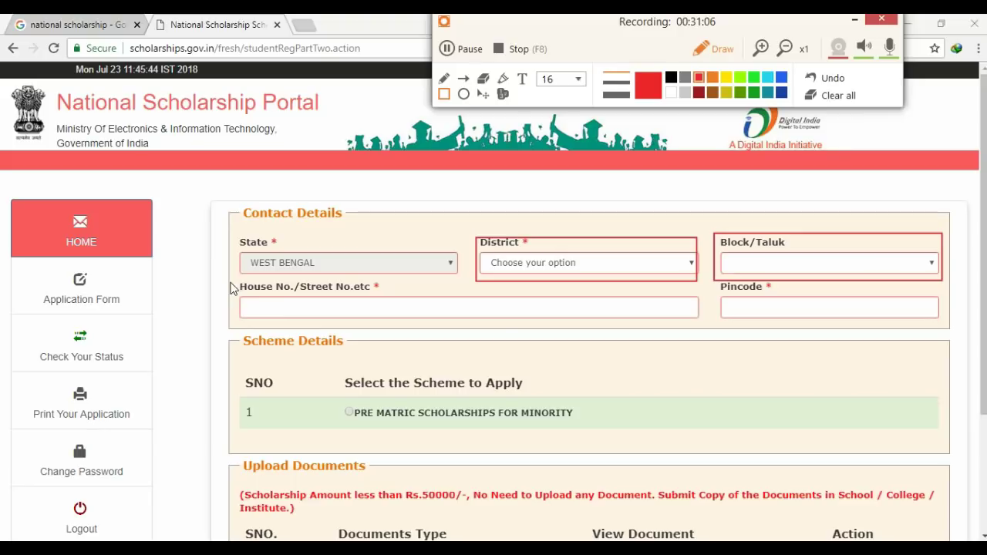
drag(230, 281, 701, 330)
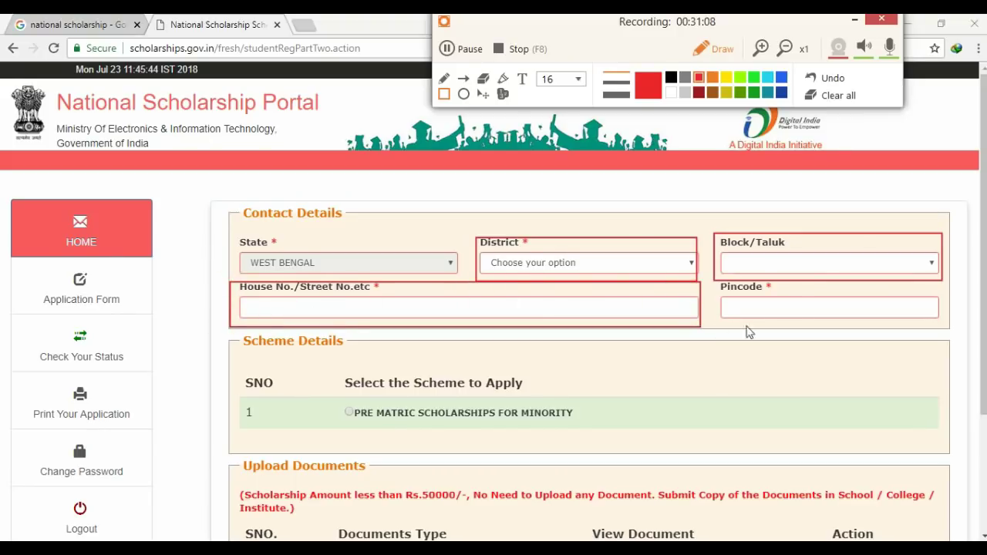
mouse_move(709, 281)
mouse_down()
mouse_move(835, 332)
mouse_move(948, 327)
mouse_up()
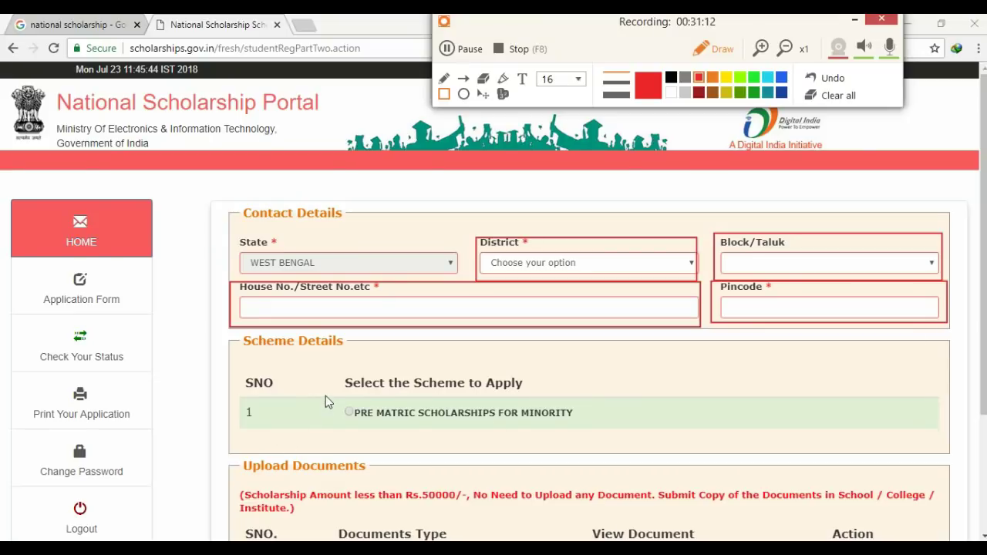
Mark the PRE MATRIC SCHOLARSHIPS FOR MINORITY radio button and the FINAL SUBMIT button
drag(325, 395, 359, 423)
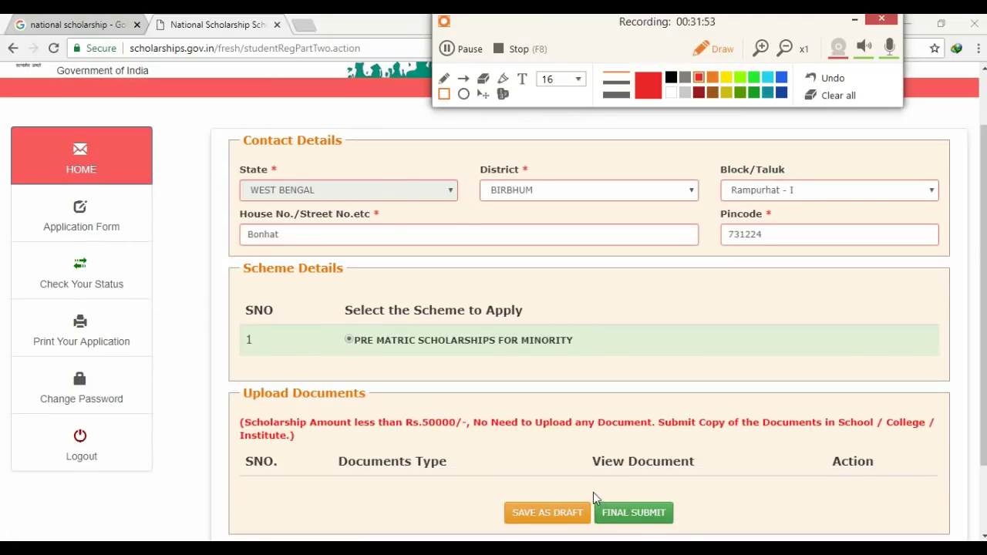
mouse_move(592, 492)
mouse_down()
mouse_move(687, 532)
mouse_move(678, 536)
mouse_up()
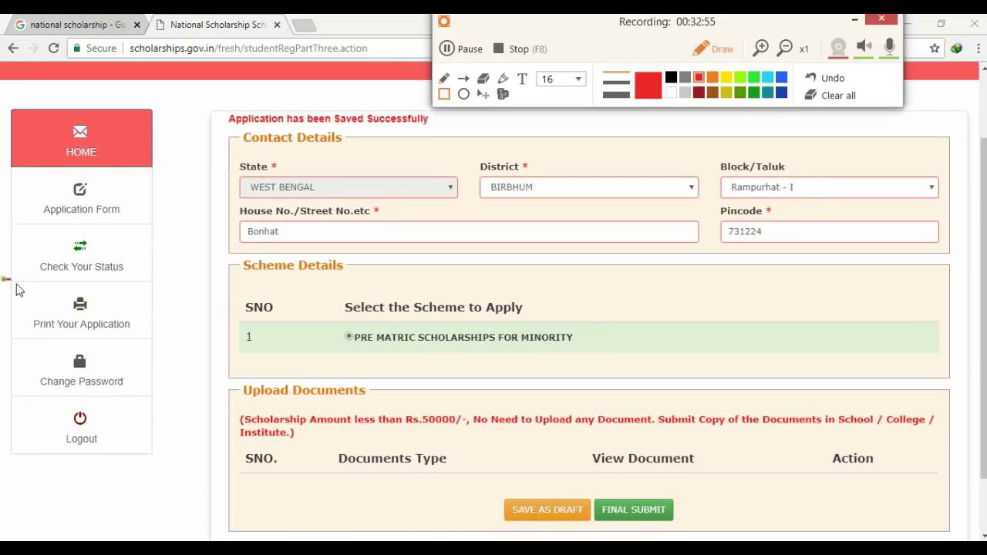
drag(4, 279, 151, 333)
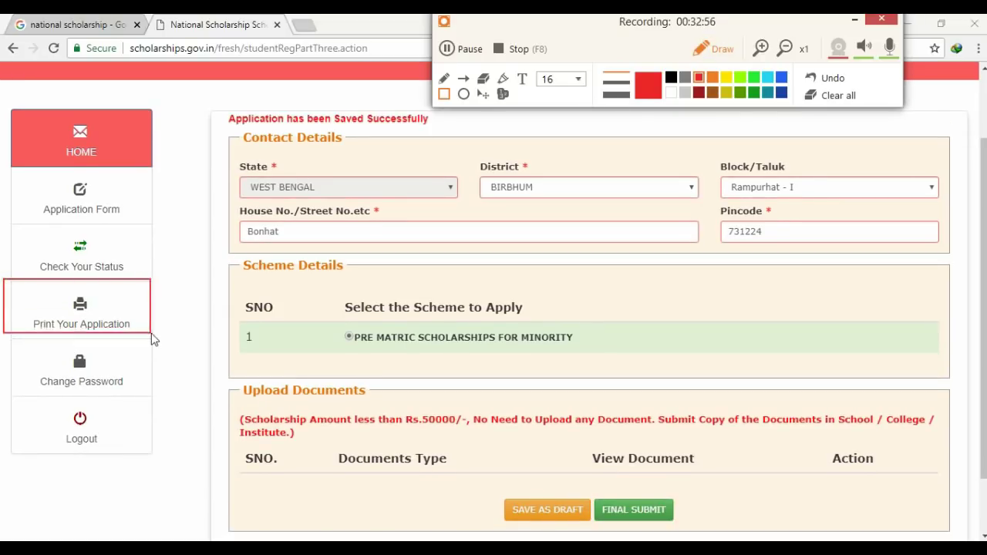